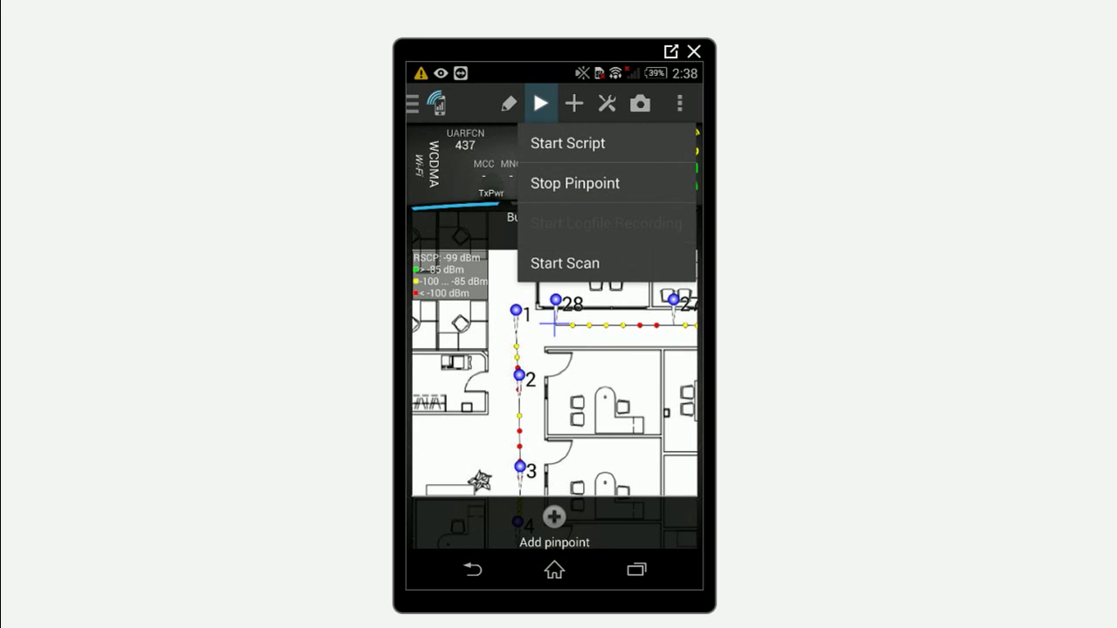
# - Stop the pinpoint survey on the office floor plan
pyautogui.click(575, 183)
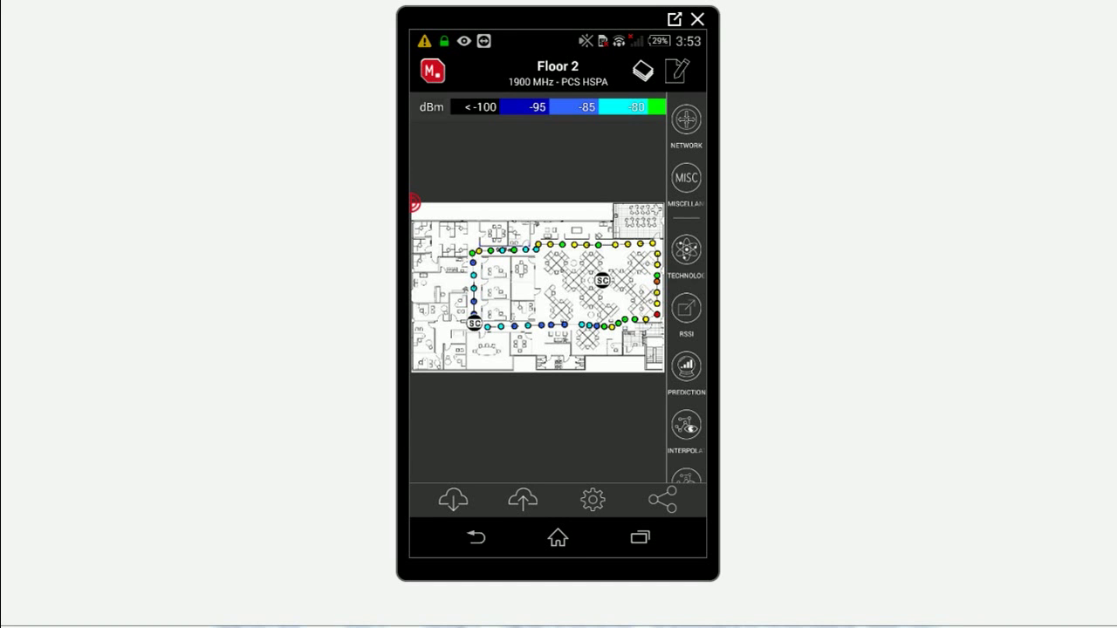
# - Switch the Floor 2 survey display from RSSI to RSCP and overlay its interpolation on the plan
pyautogui.click(686, 308)
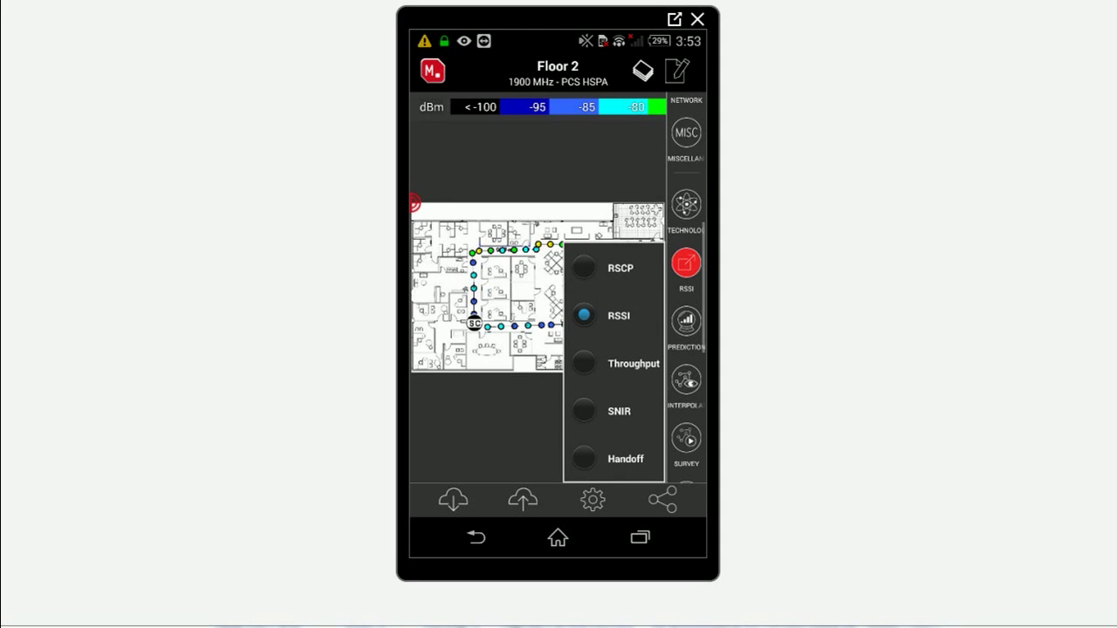
pyautogui.click(611, 267)
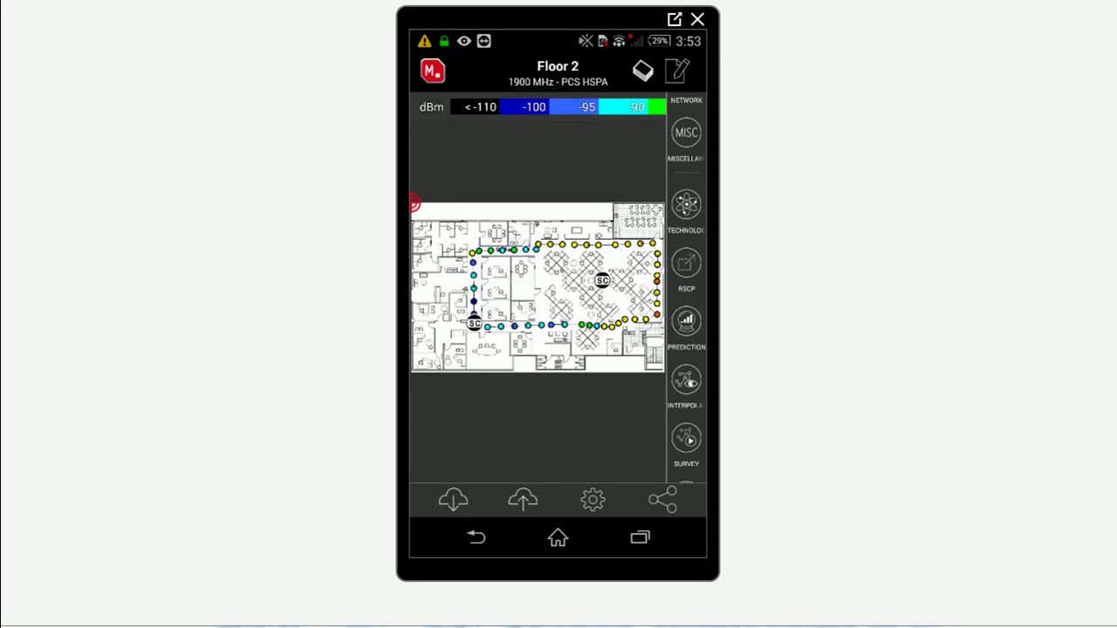
pyautogui.click(686, 380)
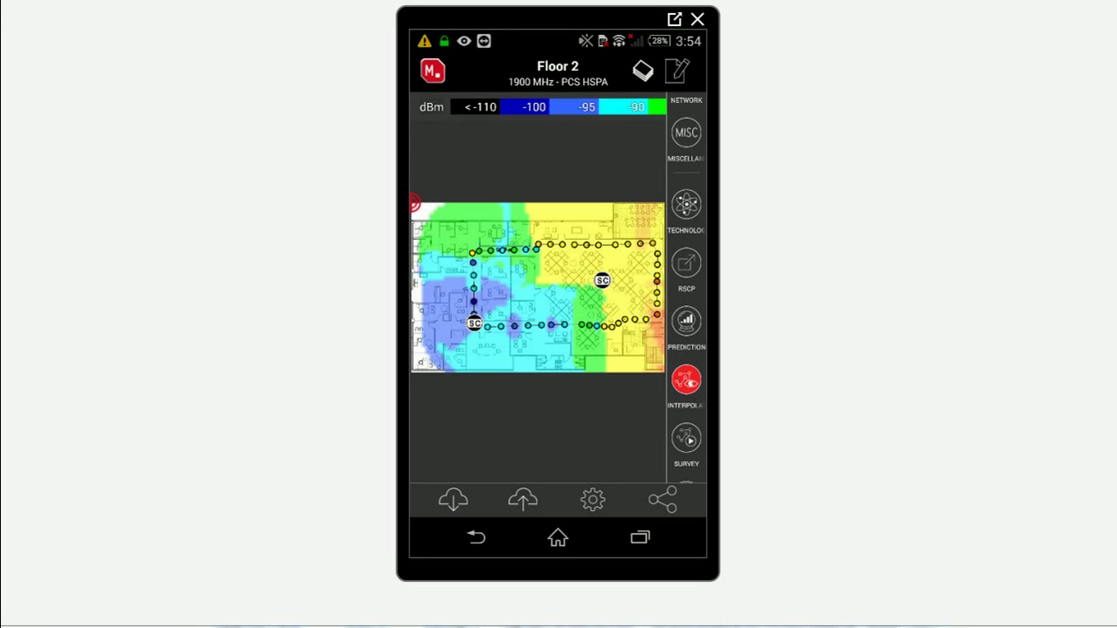
# - Turn off the interpolation overlay and show the prediction for Floor 2
pyautogui.click(685, 379)
pyautogui.click(685, 321)
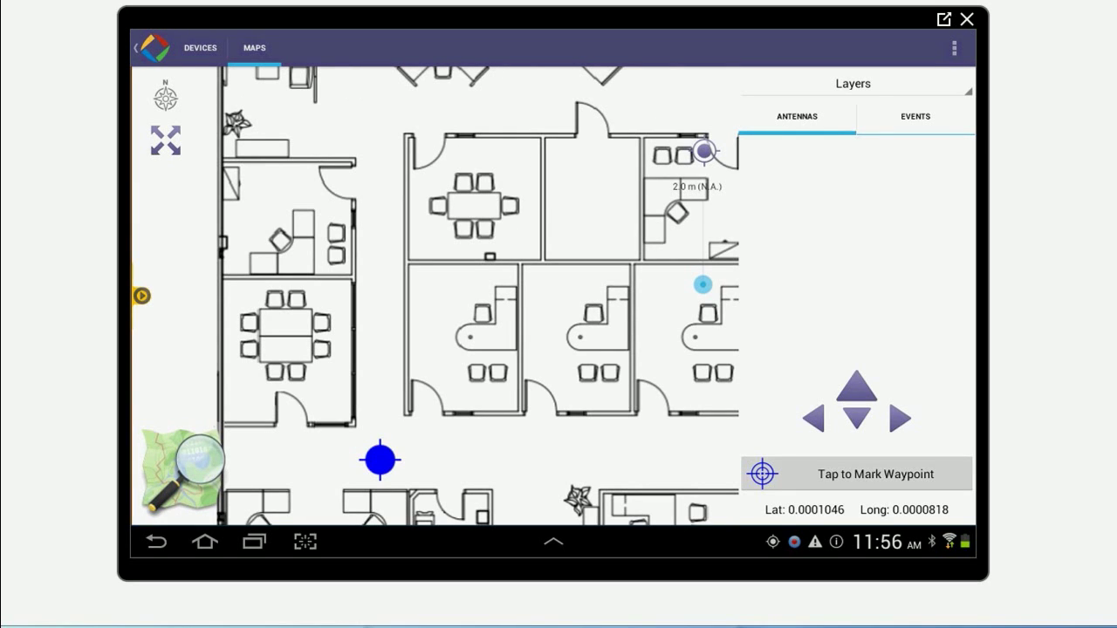
# - Move the survey cursor up the corridor from the start point and mark a waypoint there
pyautogui.click(856, 386)
pyautogui.click(856, 385)
pyautogui.click(856, 386)
pyautogui.click(856, 386)
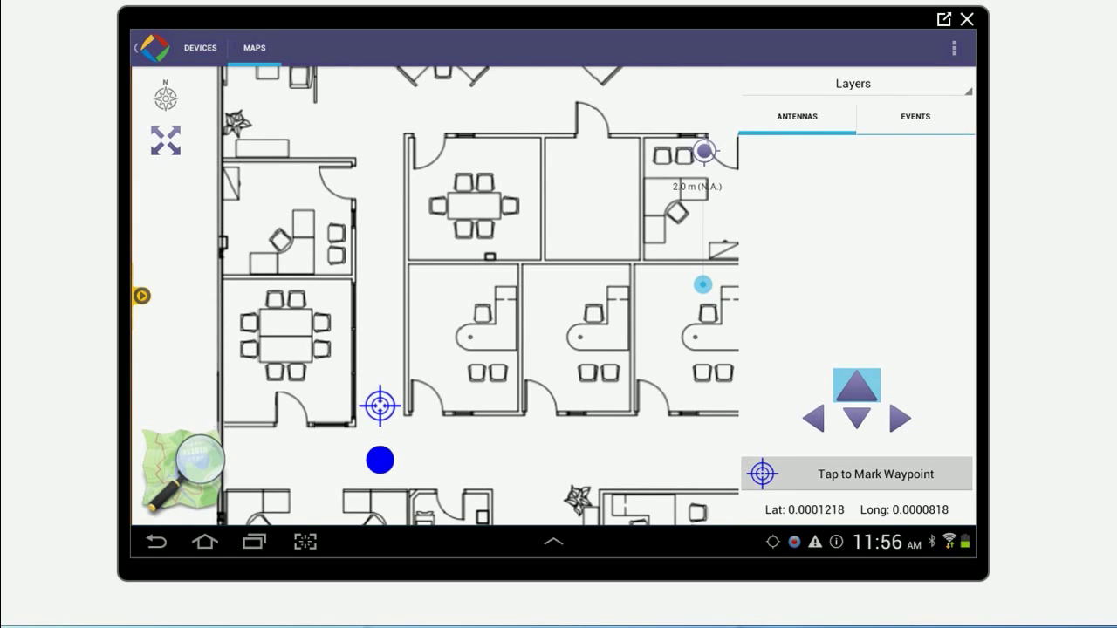
pyautogui.click(856, 474)
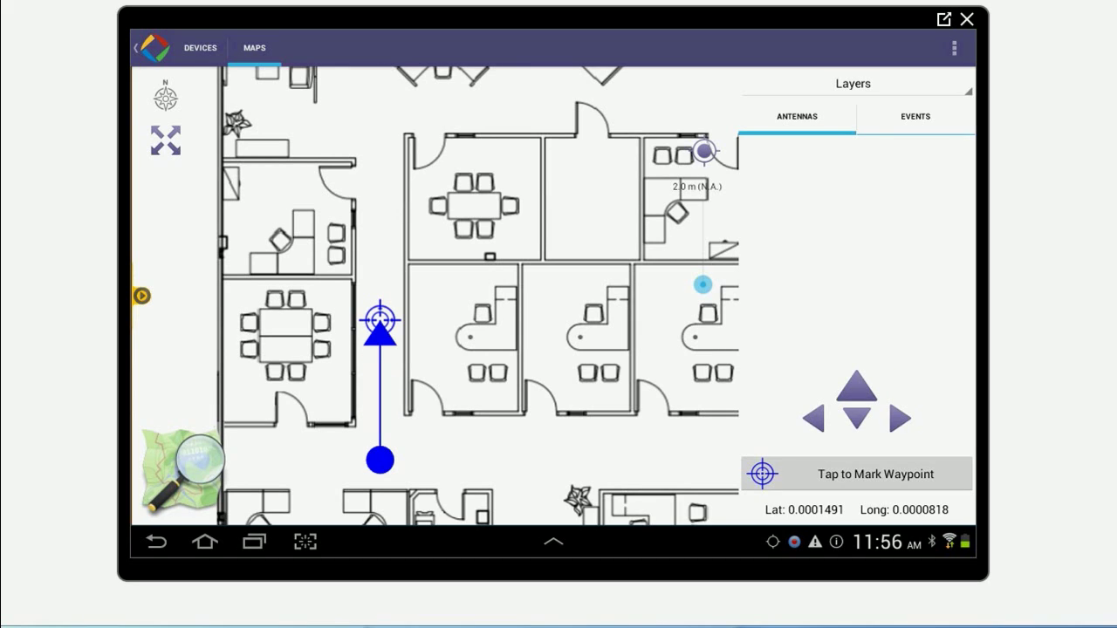
# - Advance the survey cursor farther up the corridor beyond the last marked waypoint
pyautogui.click(856, 385)
pyautogui.click(856, 386)
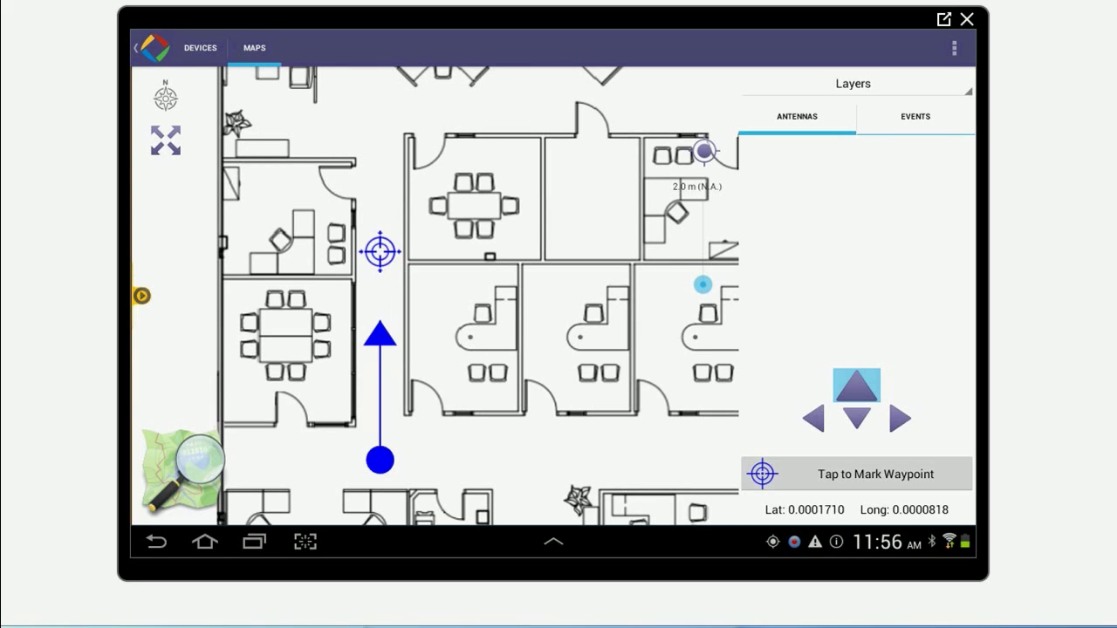
pyautogui.click(856, 385)
pyautogui.click(855, 385)
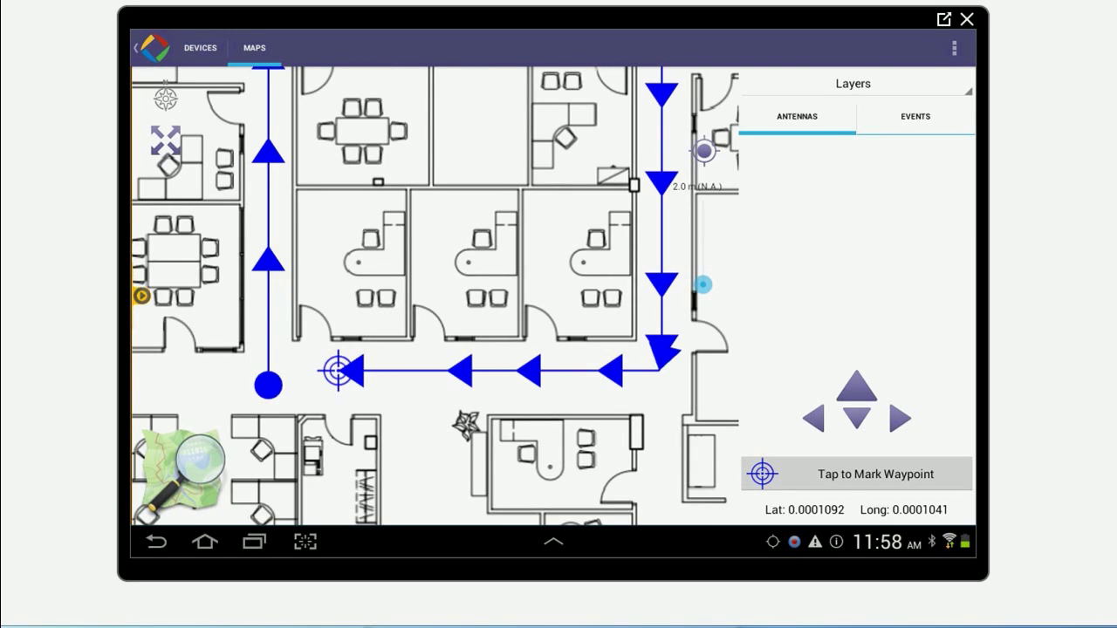
# - Stop the iBwave survey after the walk route around the offices
pyautogui.click(954, 47)
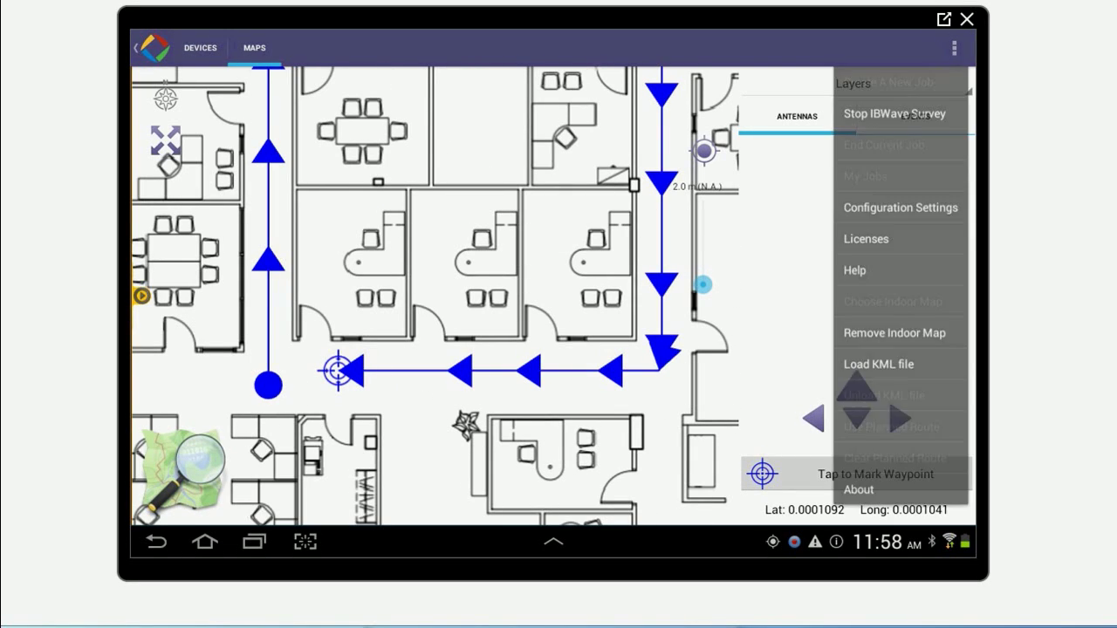
pyautogui.click(895, 117)
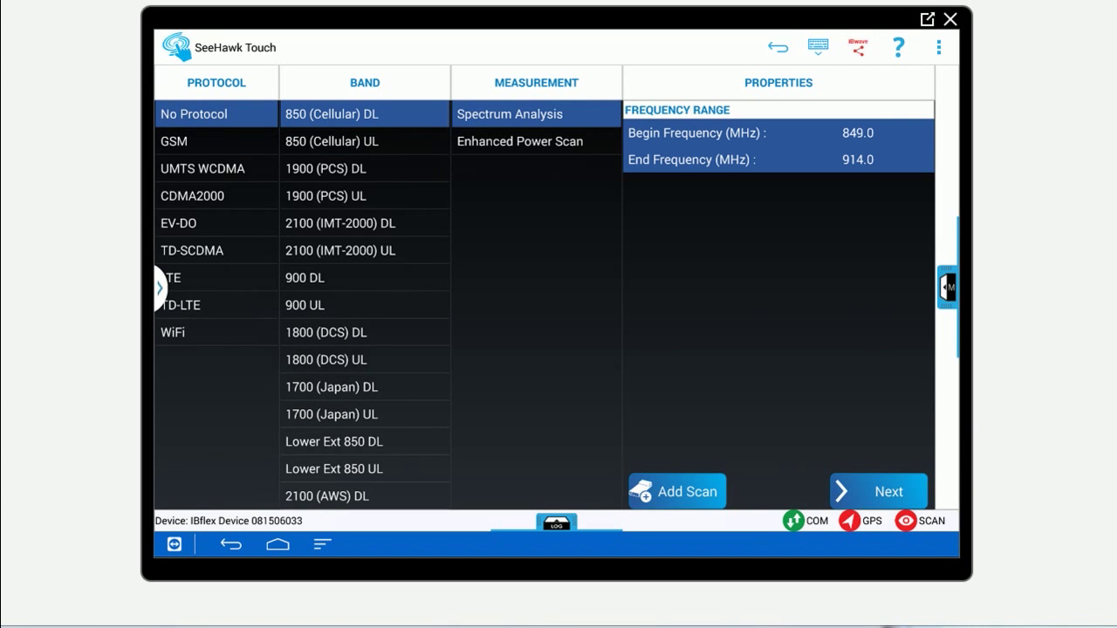
# - Load the "Aug 11 test" workspace and apply a map setup plotting Greatest EC/IO for UMTS WCDMA 1900 (PCS) DL Channel 412
pyautogui.click(939, 47)
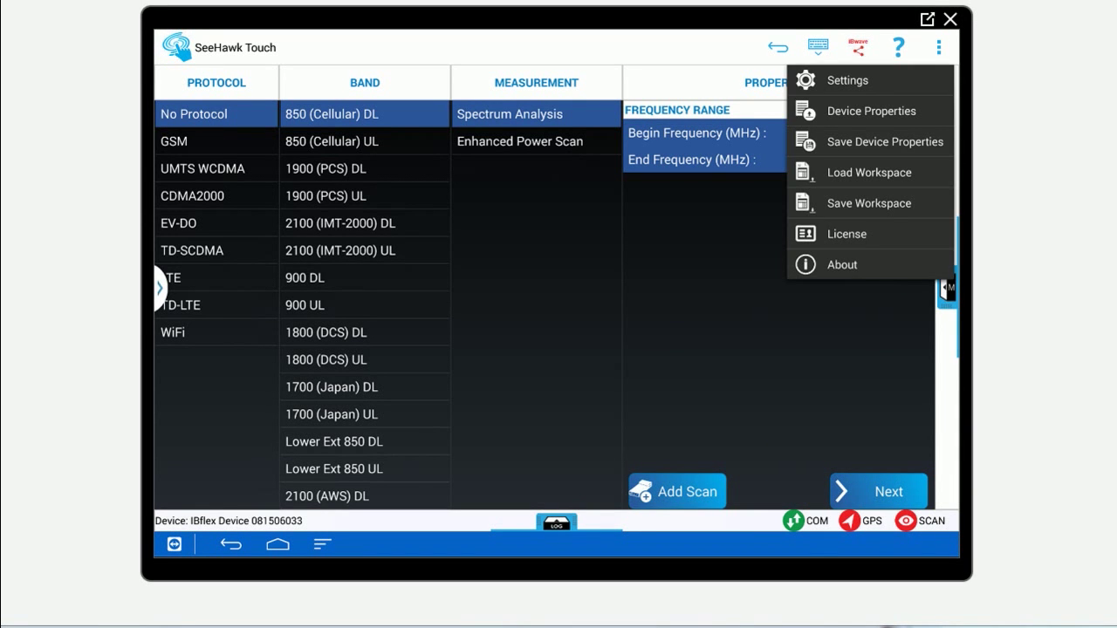
pyautogui.press('Escape')
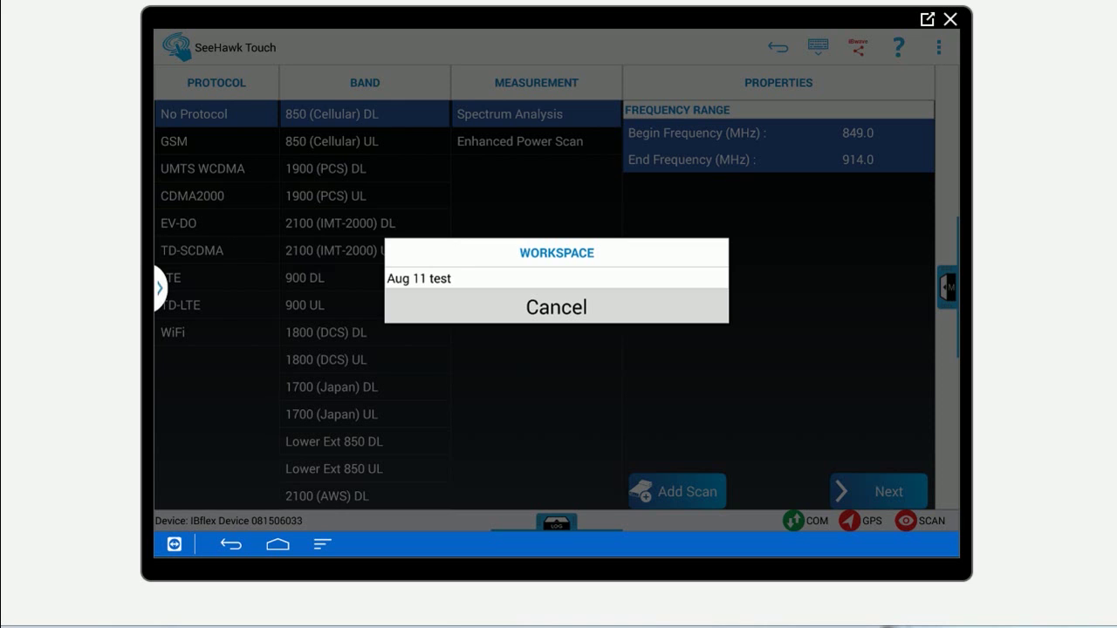
pyautogui.click(556, 279)
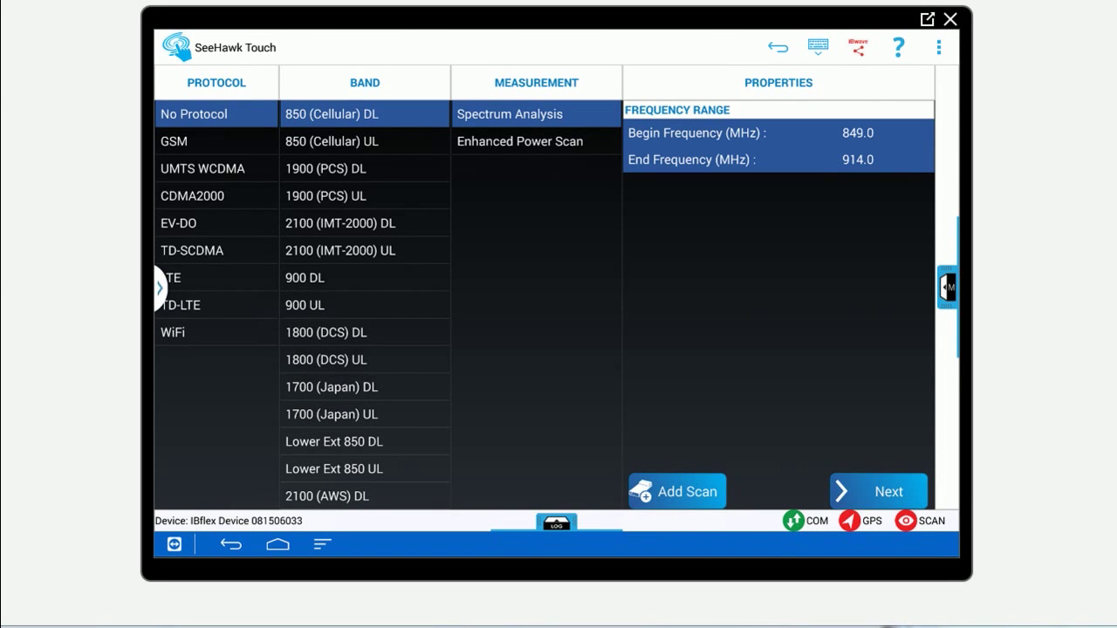
pyautogui.click(877, 491)
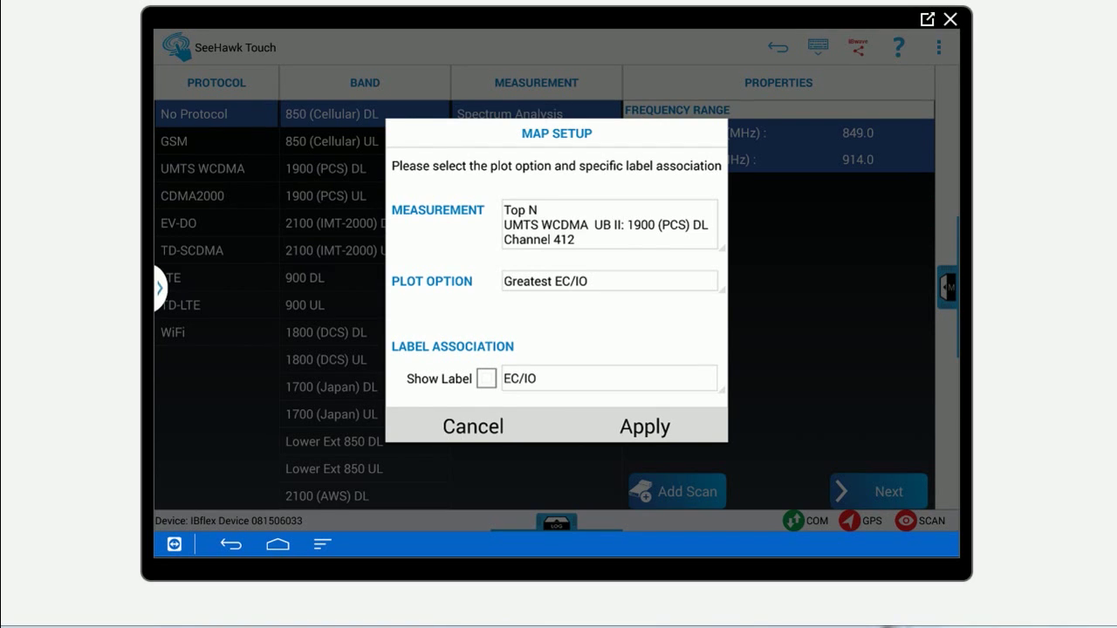
pyautogui.click(644, 426)
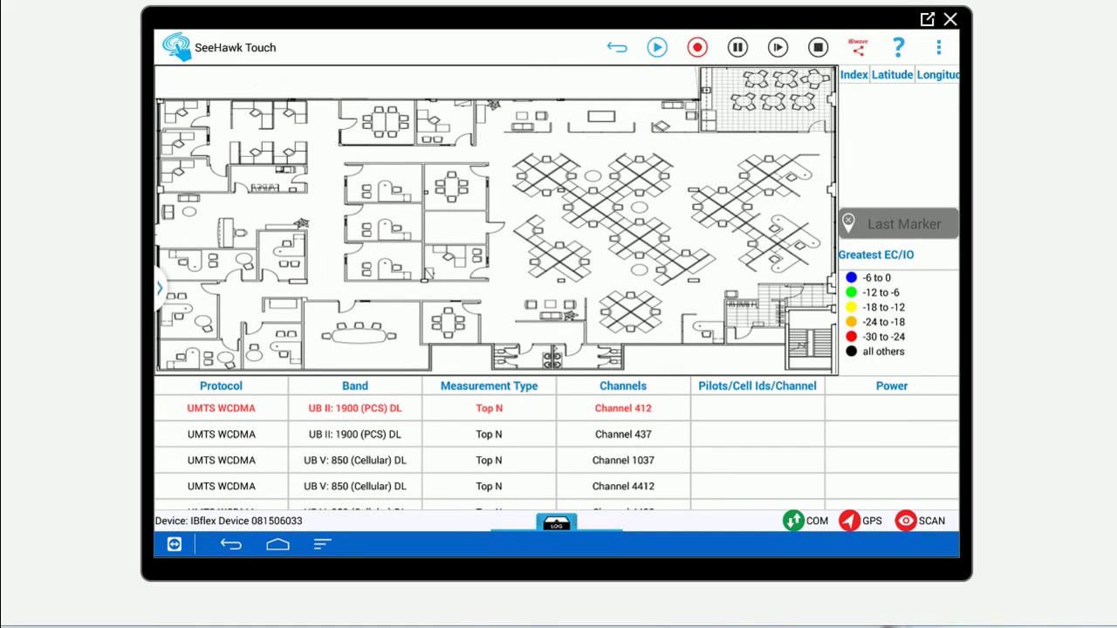
# - Place the starting marker in the corridor, record all five HSPA channels with the default survey names, and mark the next point along the route
pyautogui.click(319, 159)
pyautogui.click(697, 47)
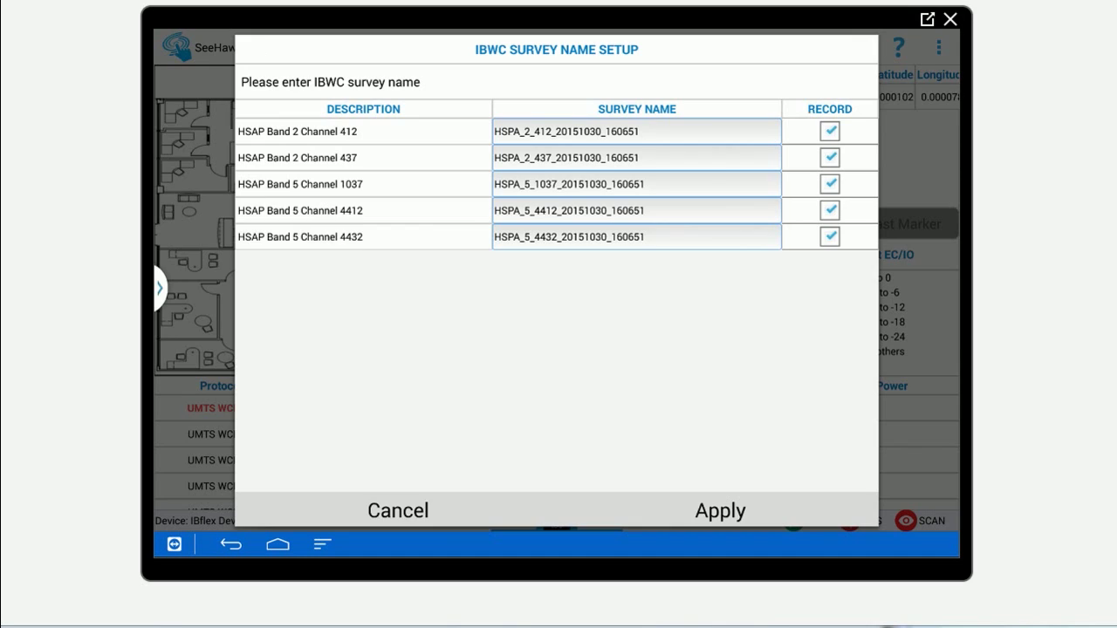
pyautogui.click(719, 510)
pyautogui.click(381, 157)
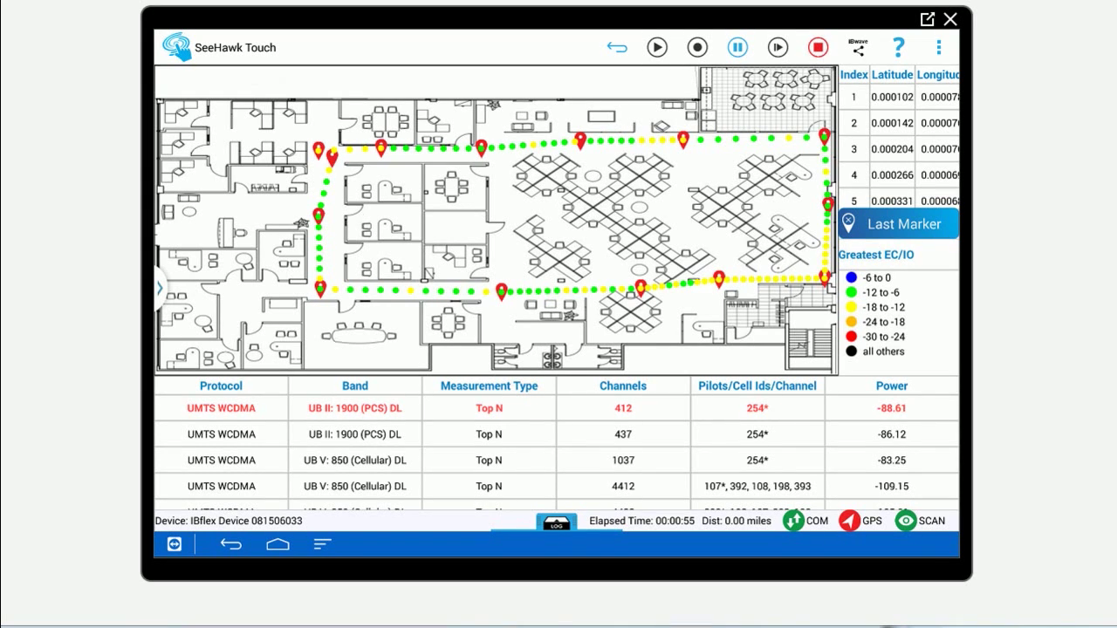
# - Stop the survey recording and open the collected IBWC data in iBwave Planner
pyautogui.click(818, 47)
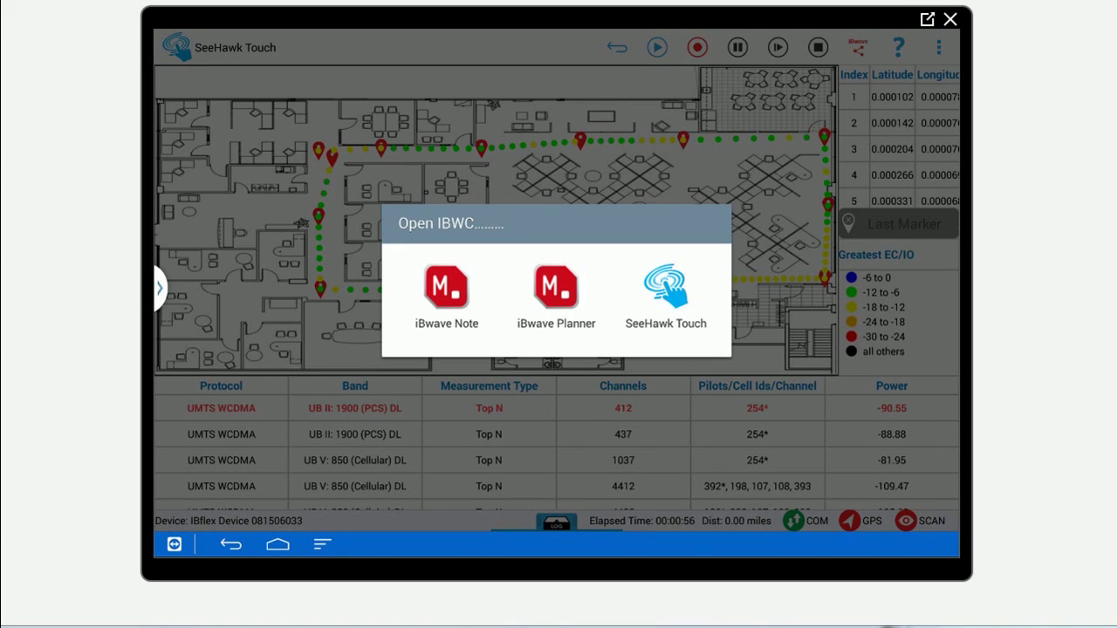
pyautogui.click(555, 297)
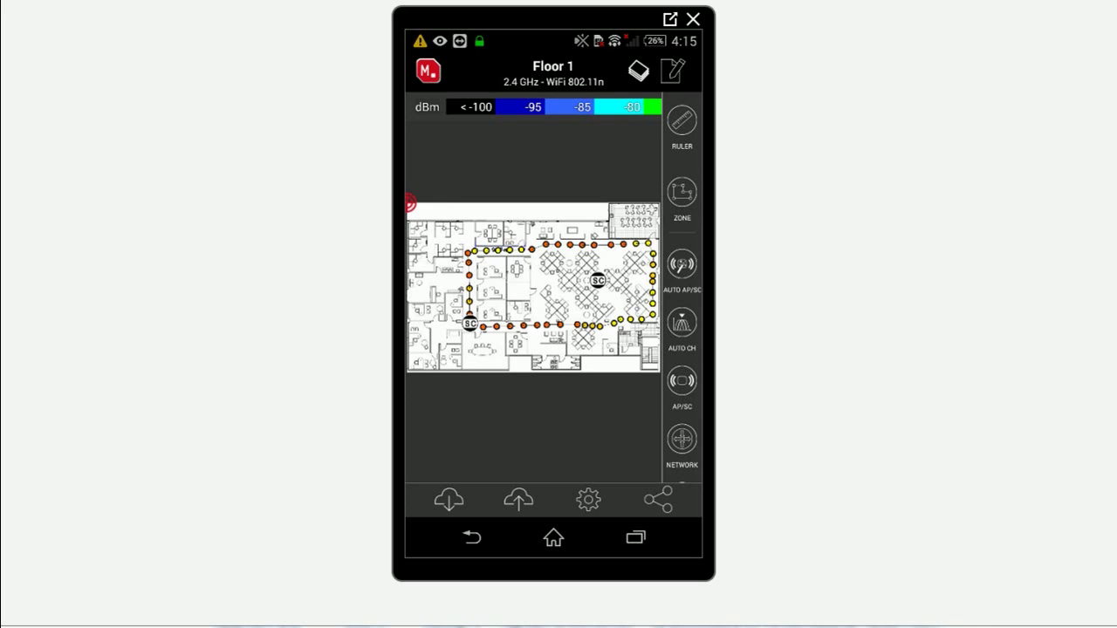
# - Upload the Floor 1 survey project to the cloud with the comment "survey upload"
pyautogui.click(518, 499)
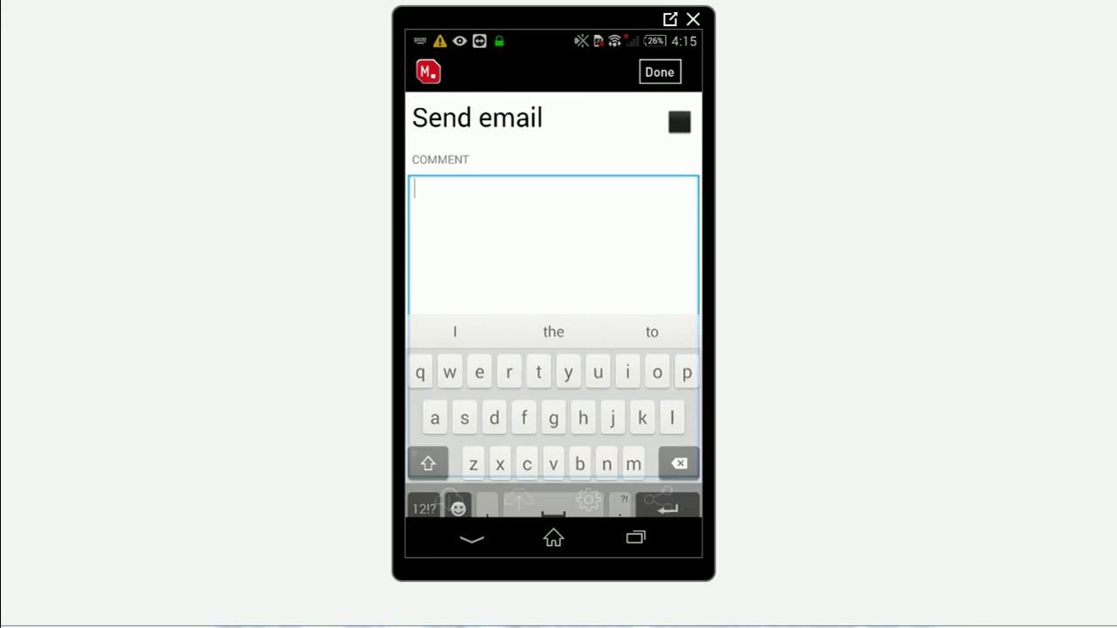
pyautogui.write('survey upload')
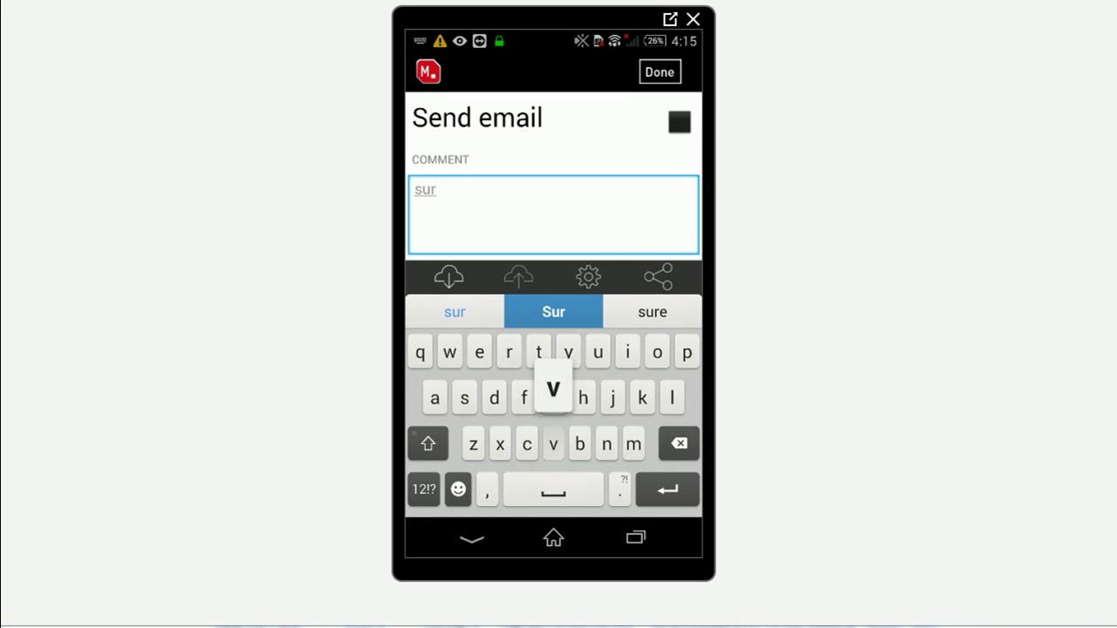
pyautogui.click(661, 75)
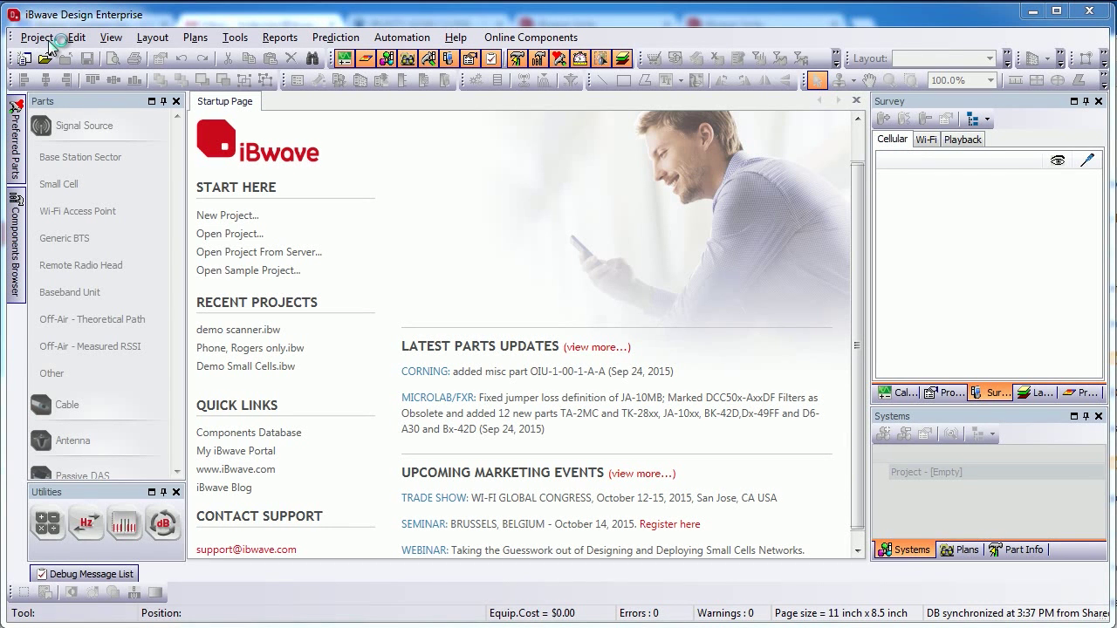
# - In iBwave Design Enterprise, open the Demo - Phone project from the server, accepting the Create a new design option
pyautogui.click(48, 41)
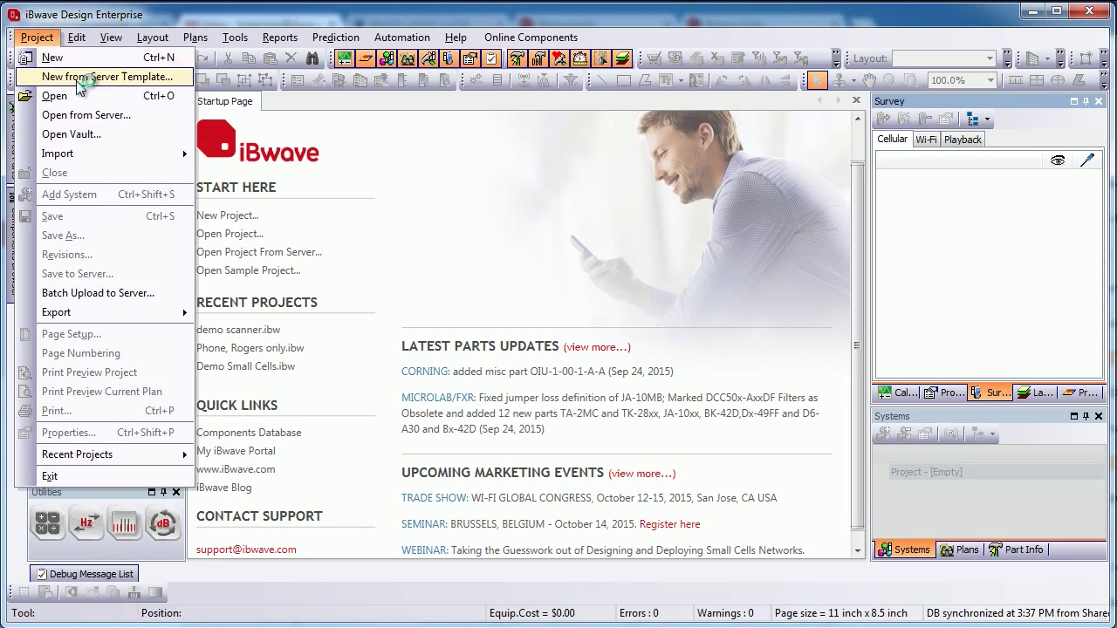
pyautogui.click(65, 112)
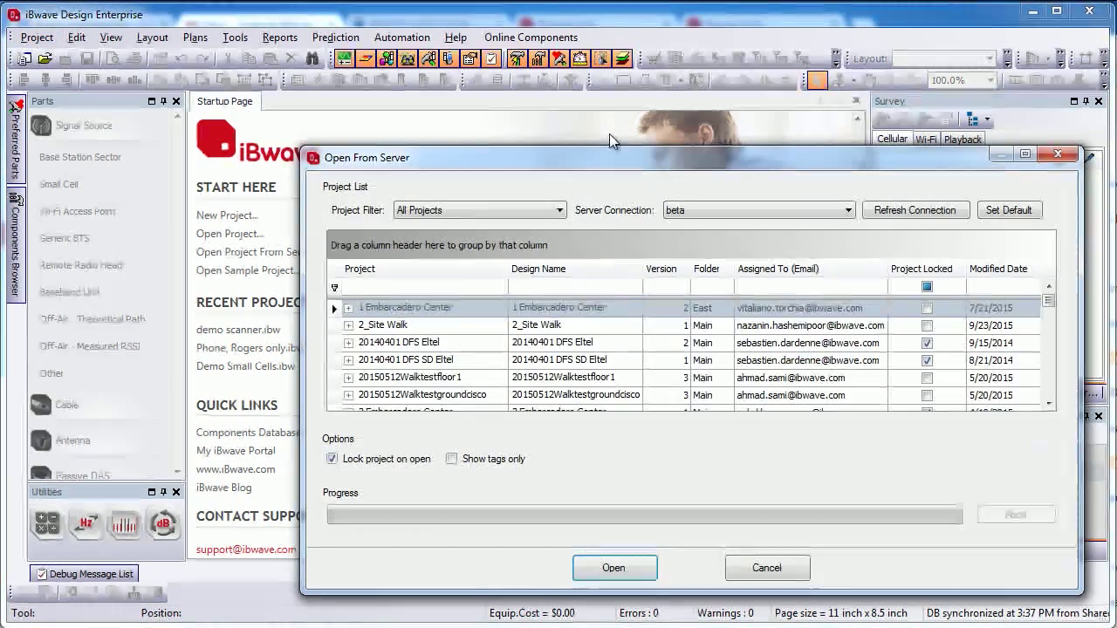
pyautogui.click(621, 559)
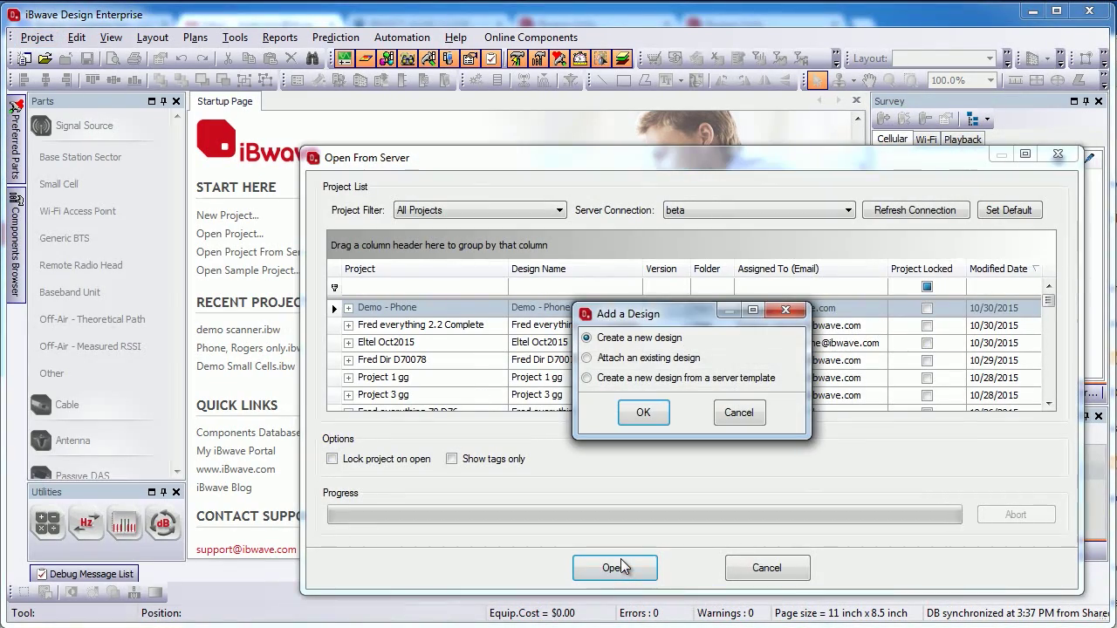
pyautogui.click(662, 401)
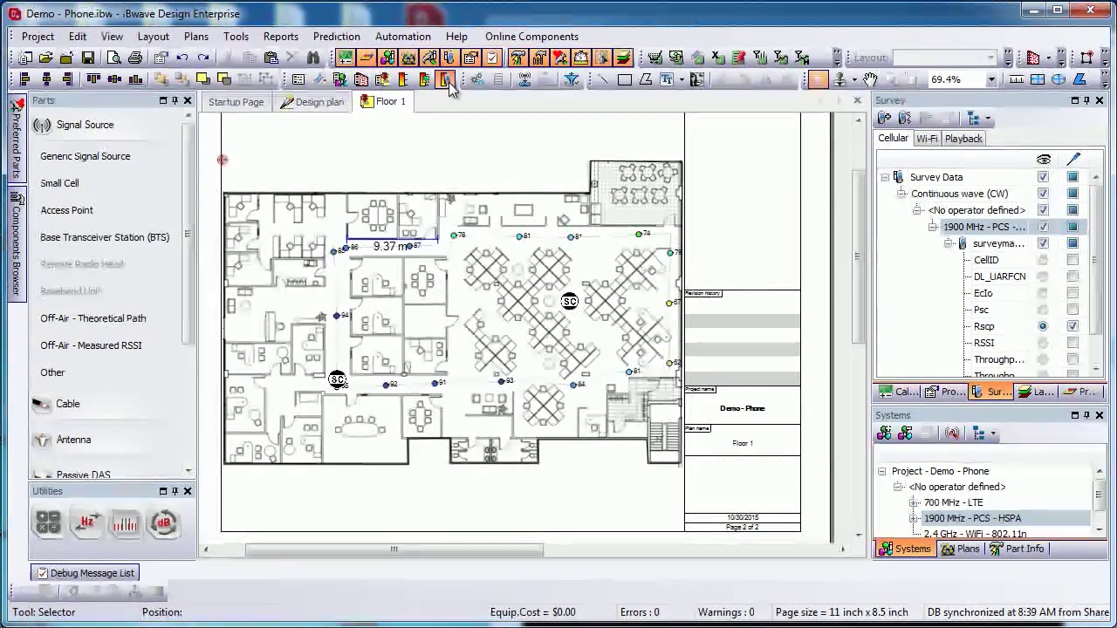
# - Place a survey data legend for the Rscp measurements beside the Floor 1 plan
pyautogui.click(447, 81)
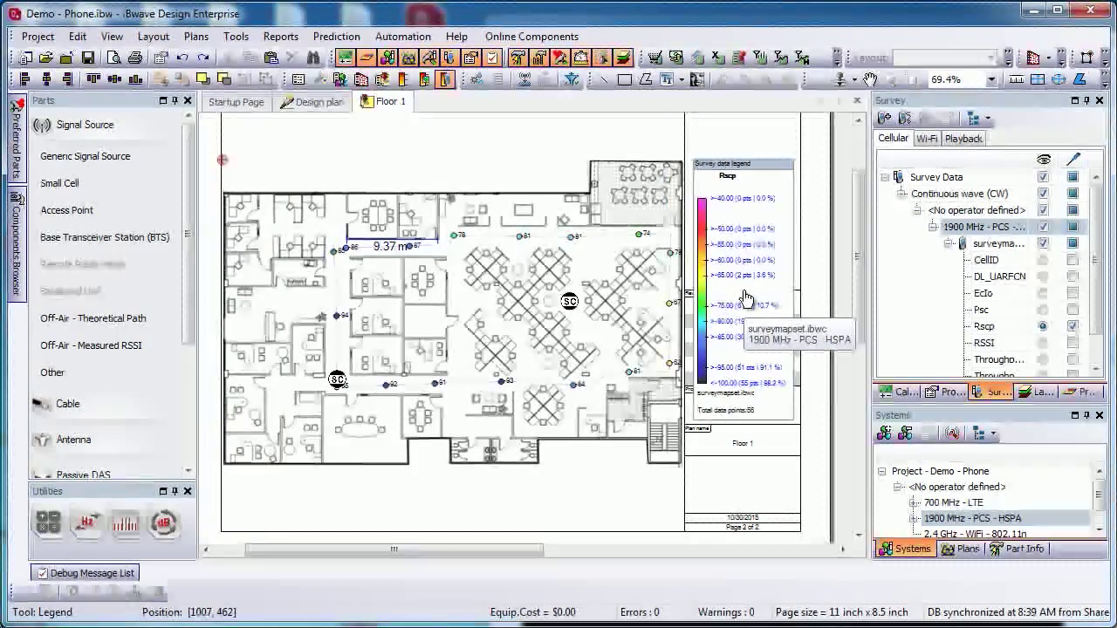
pyautogui.click(746, 299)
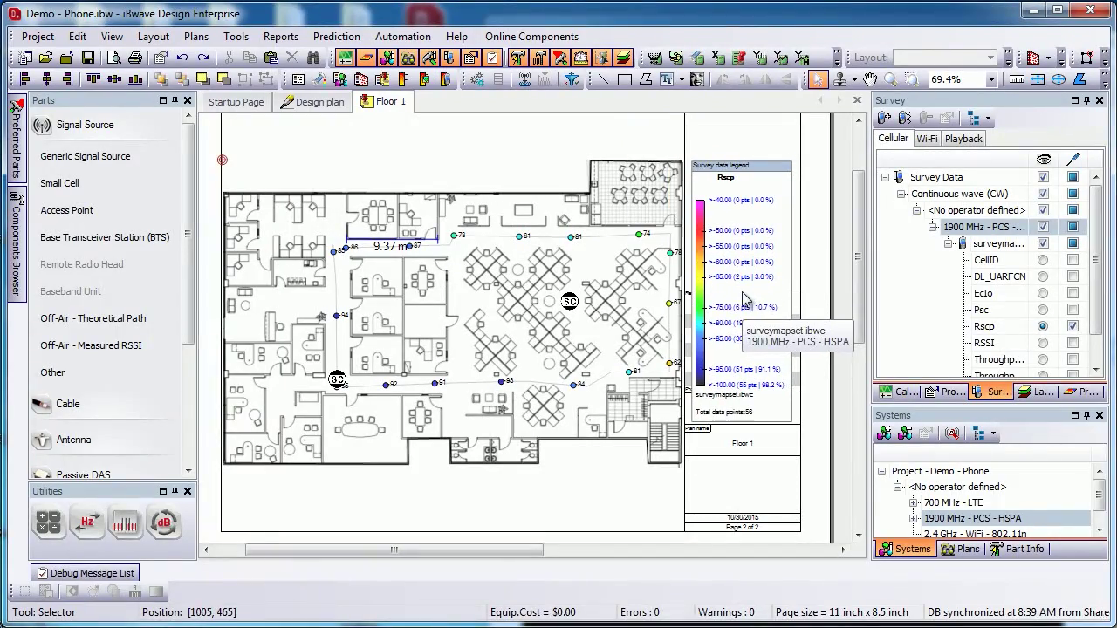
# - Generate a Survey Data Report for the cellular measurements with the default options
pyautogui.click(301, 39)
pyautogui.click(379, 249)
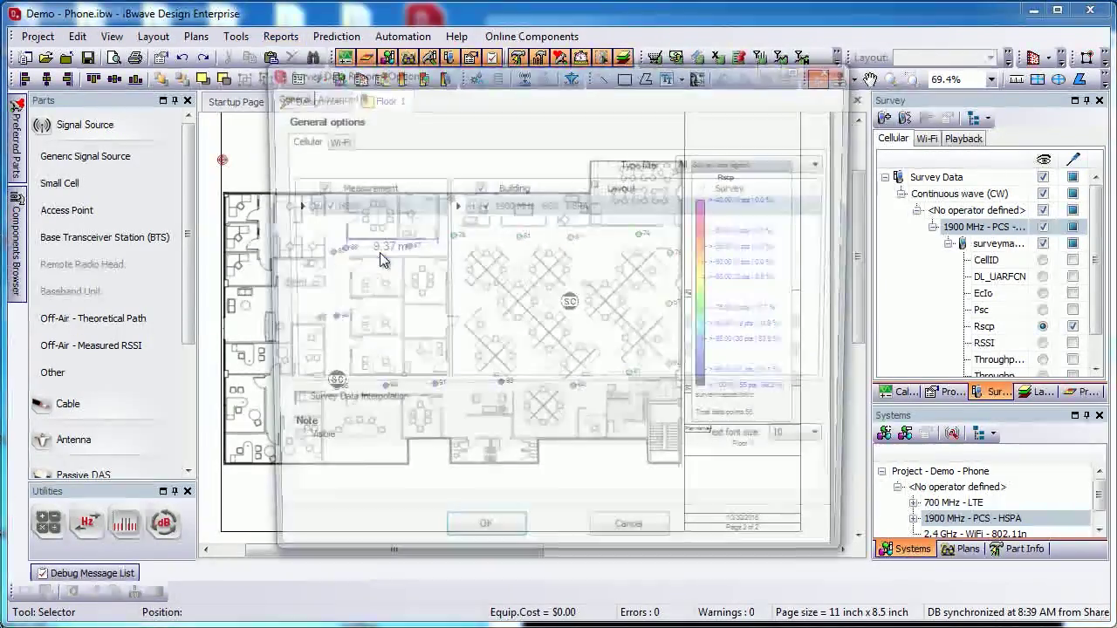
pyautogui.click(511, 547)
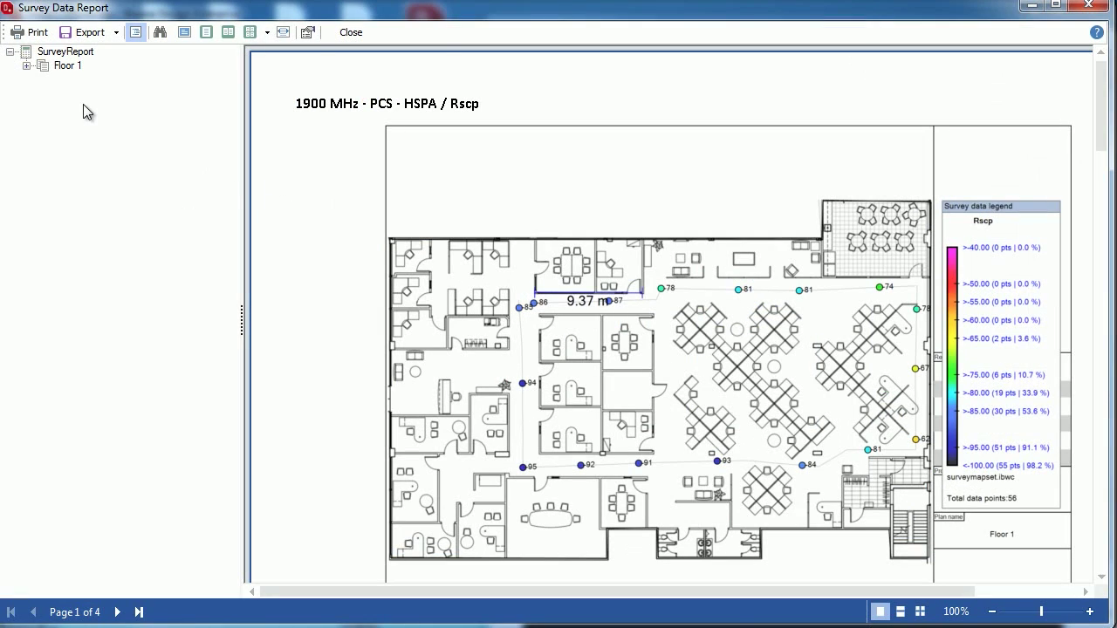
# - Review the Rscp, EcIo, Psc and RSSI pages for Floor 1's 1900 MHz - PCS - HSPA system in the survey report
pyautogui.click(26, 66)
pyautogui.click(43, 79)
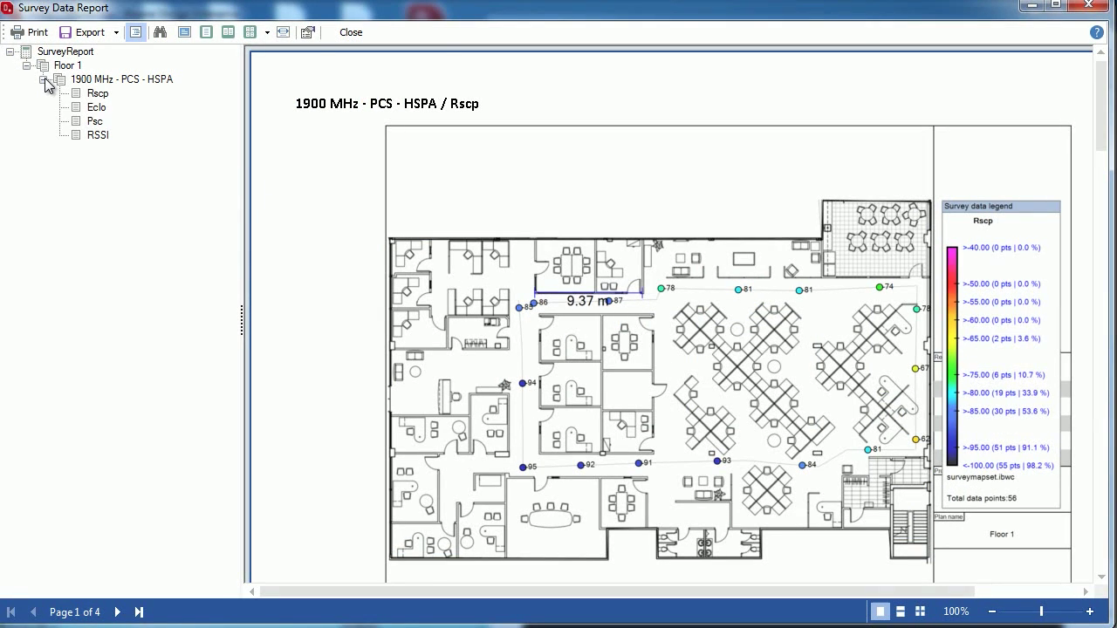
pyautogui.click(94, 94)
pyautogui.click(98, 108)
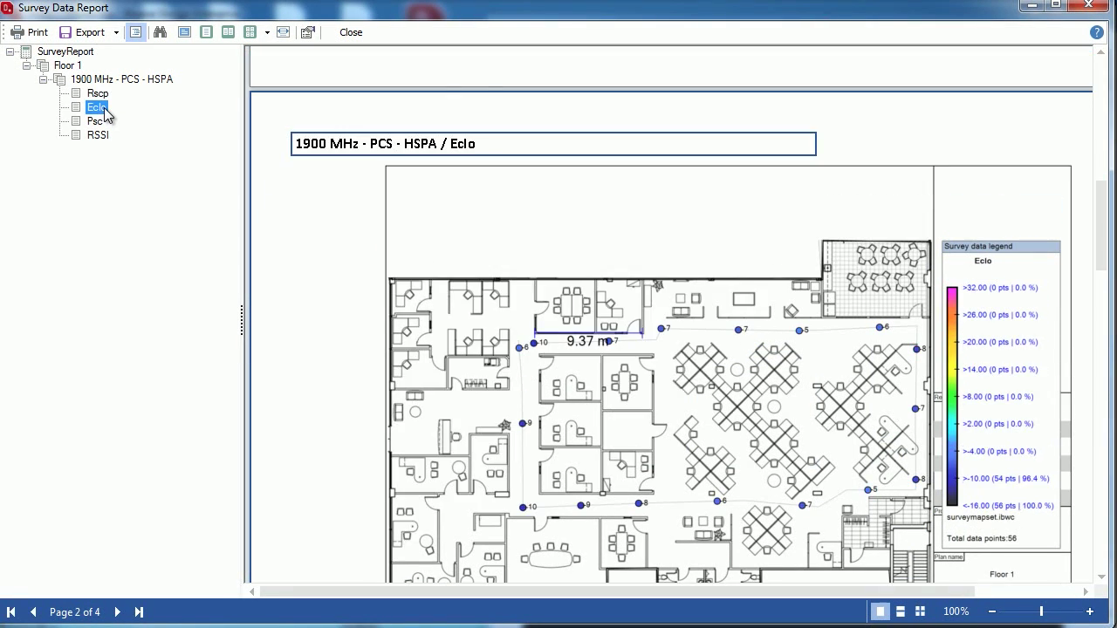
pyautogui.click(96, 122)
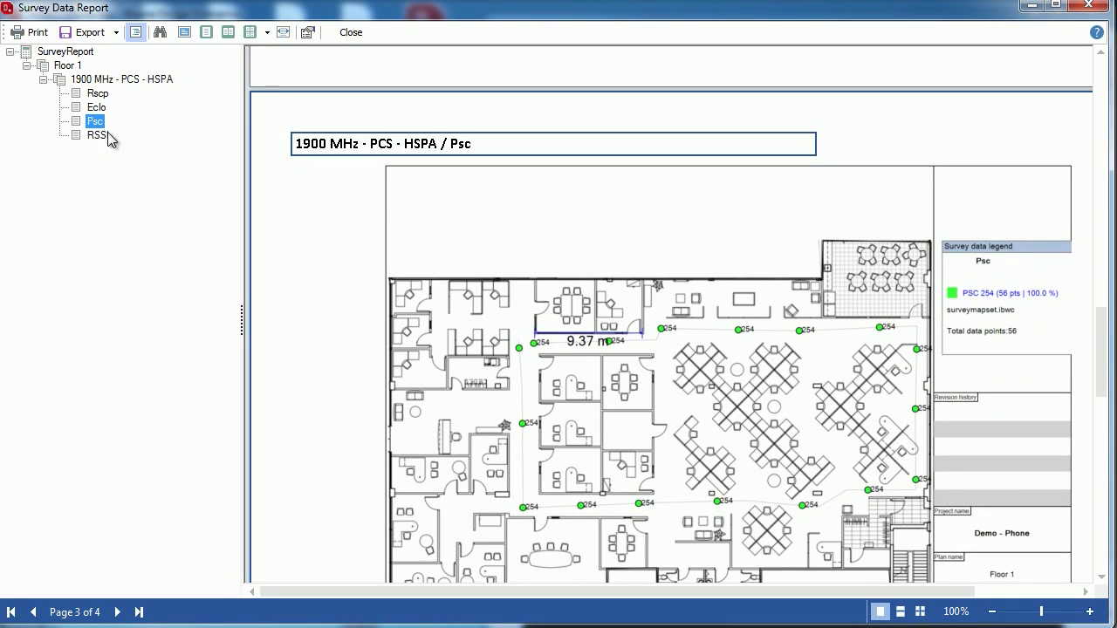
pyautogui.click(98, 136)
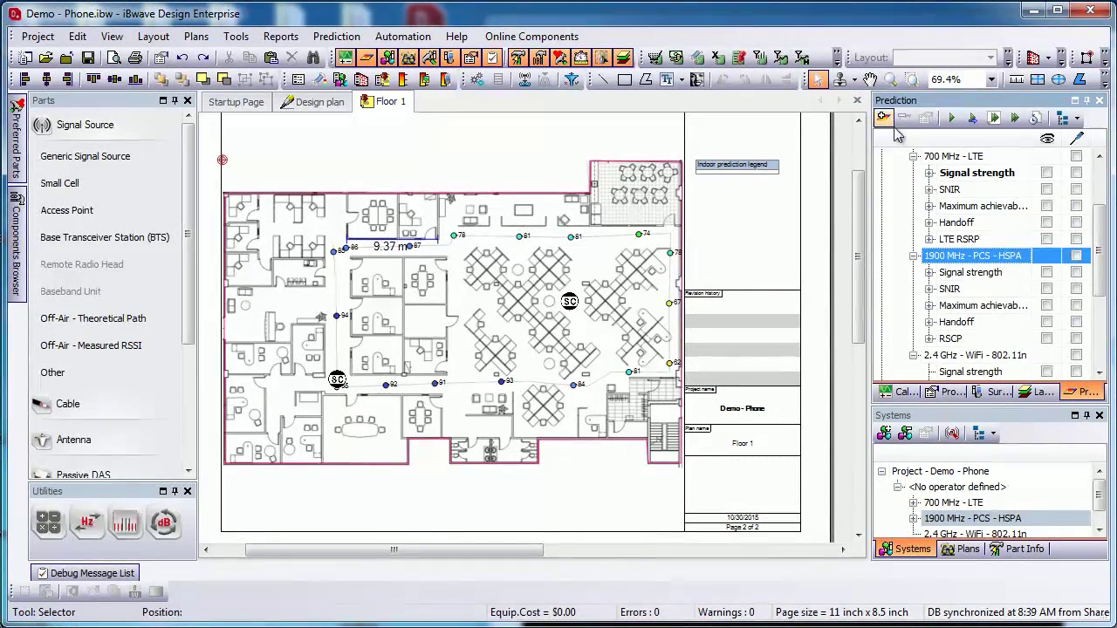
# - Add an output map of type Dominance over macro for the 1900 MHz - PCS - HSPA service
pyautogui.click(883, 117)
pyautogui.moveTo(844, 100); pyautogui.dragTo(746, 54)
pyautogui.click(513, 146)
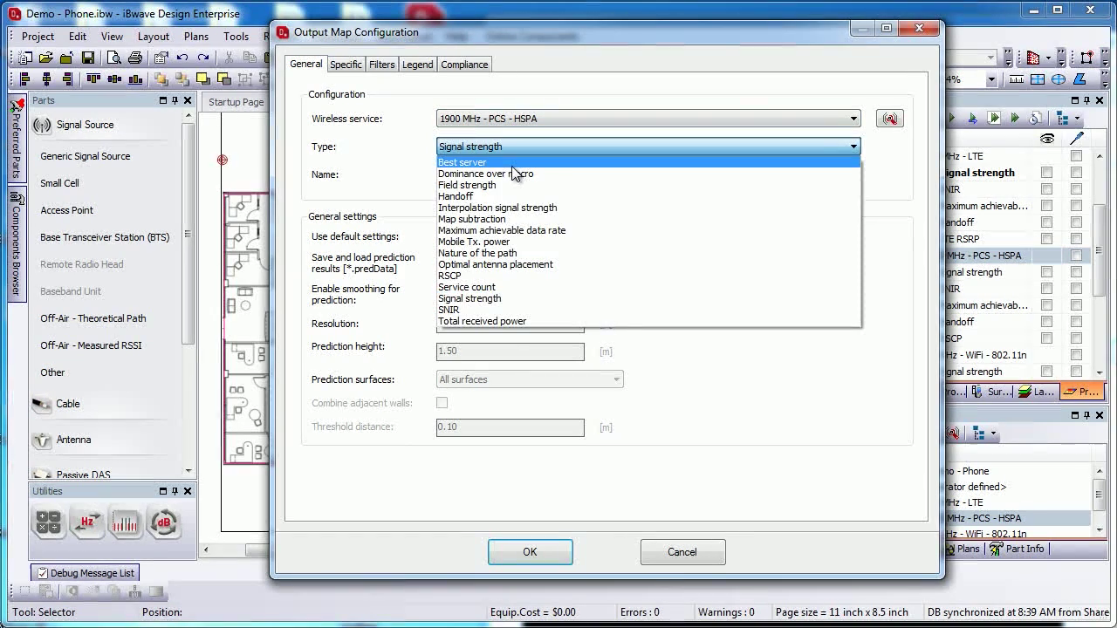
pyautogui.click(517, 162)
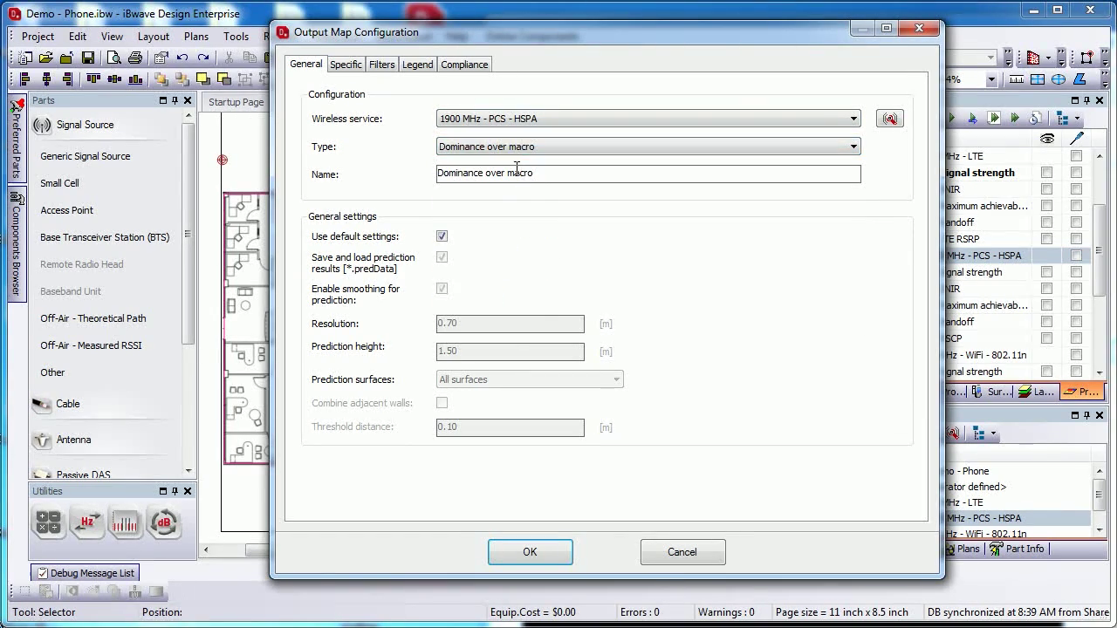
# - Combine the indoor systems and consider outdoor signals in the output map, using Survey data as the source
pyautogui.click(348, 65)
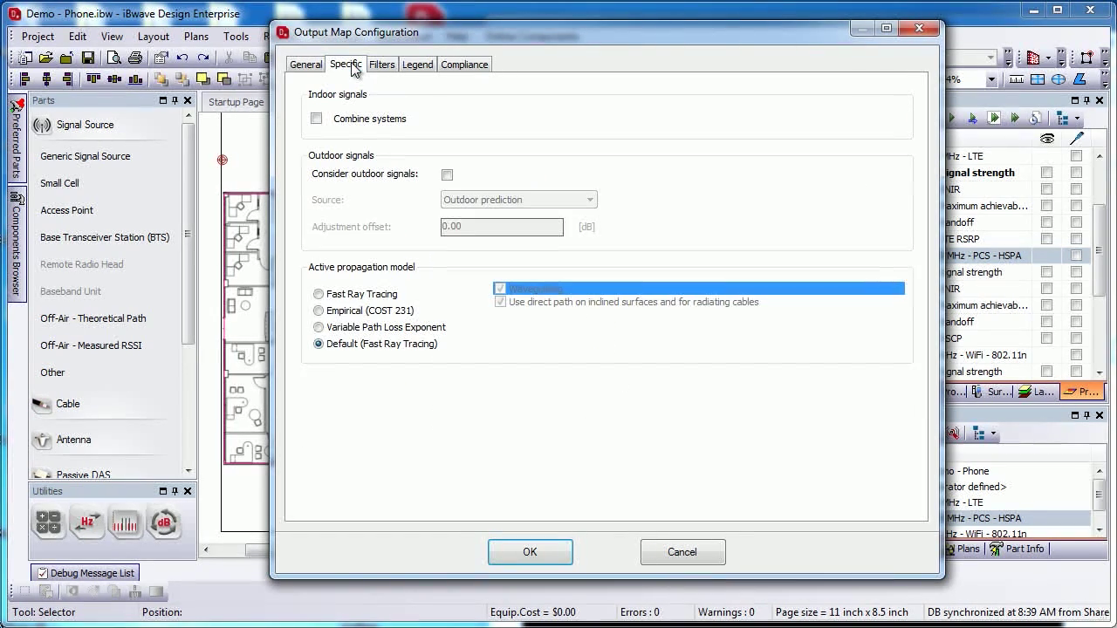
pyautogui.click(316, 118)
pyautogui.click(447, 174)
pyautogui.click(489, 200)
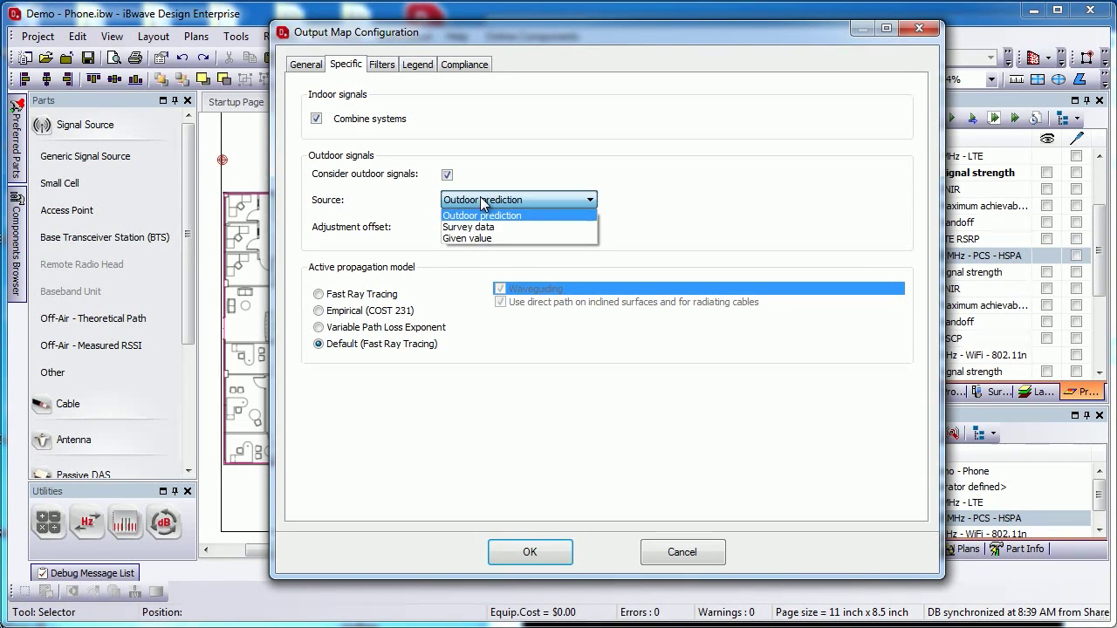
pyautogui.click(486, 225)
# - Select the Continuous wave (CW) RSSI trace of surveymapset.ibwc as the outdoor survey data and accept the output map configuration
pyautogui.click(623, 199)
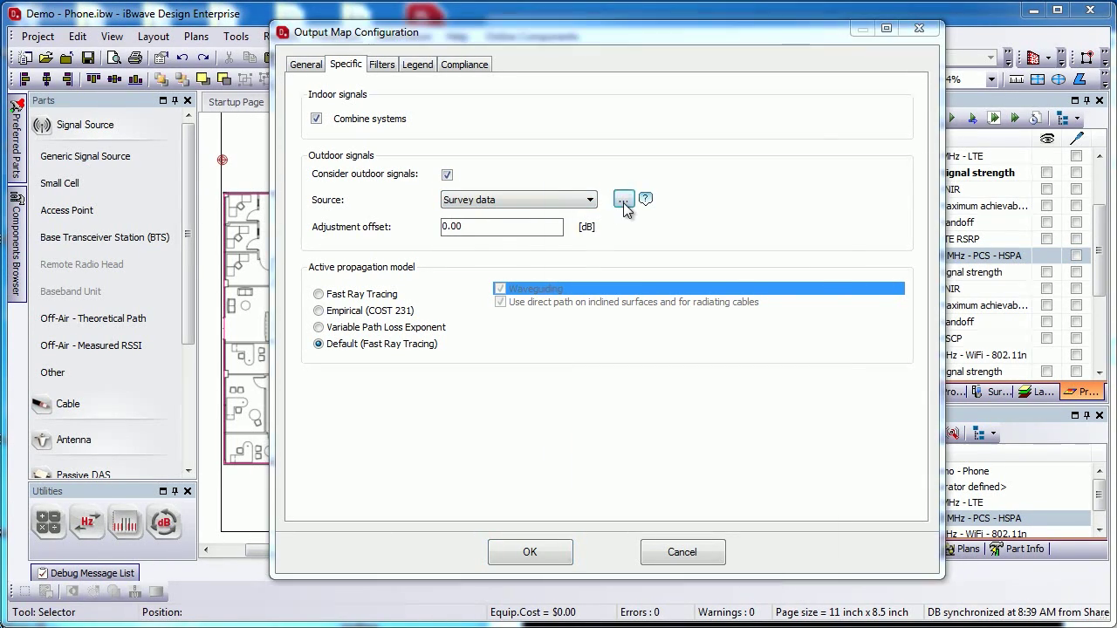
pyautogui.click(712, 179)
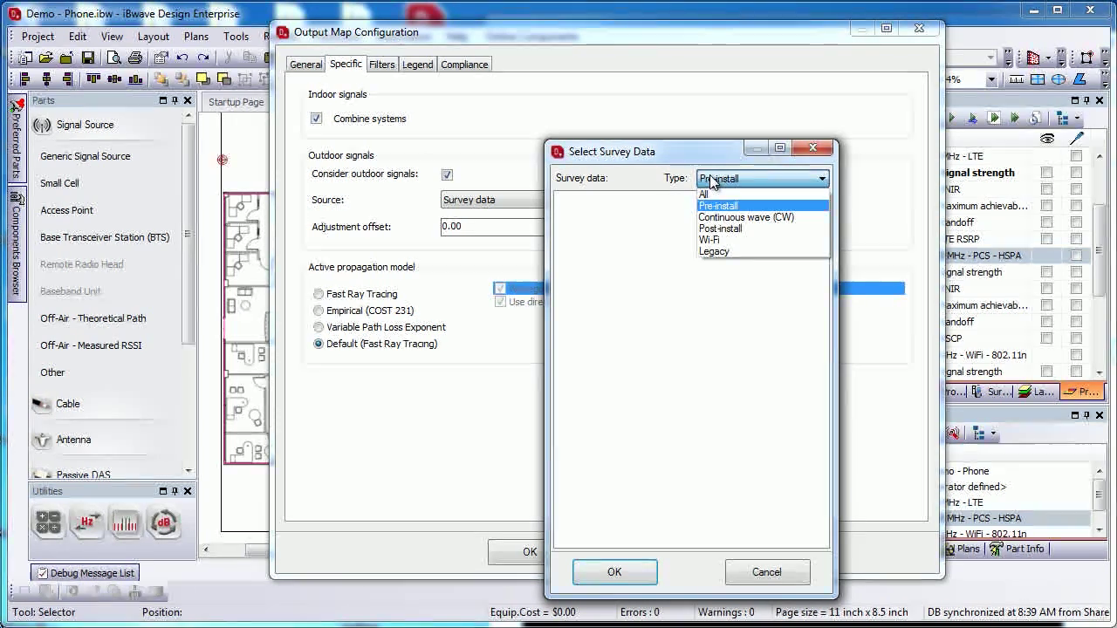
pyautogui.click(733, 217)
pyautogui.click(812, 282)
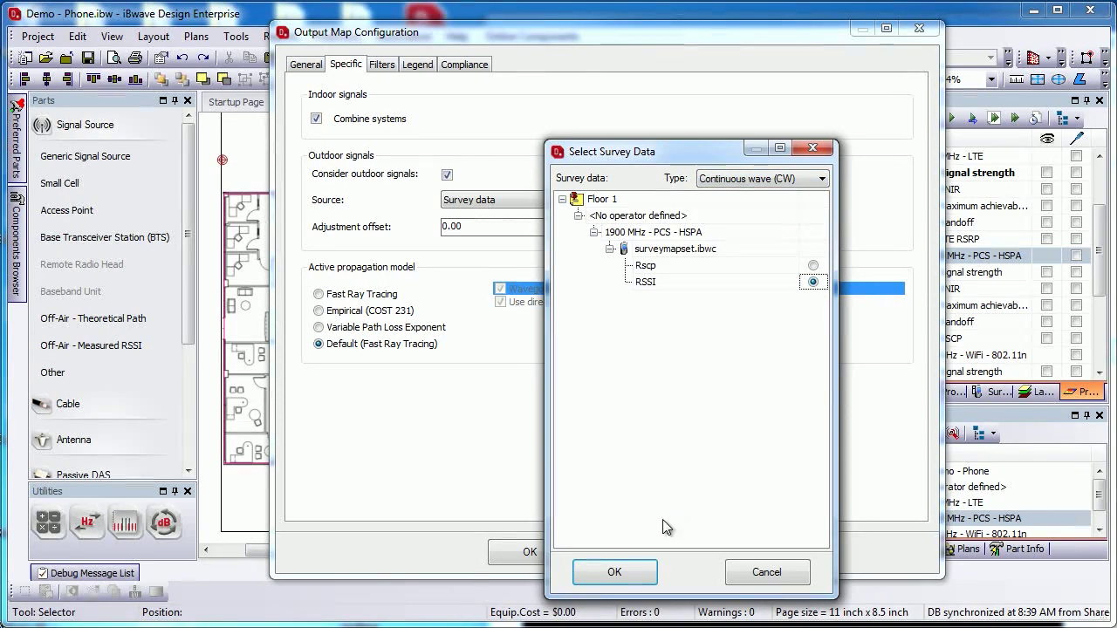
pyautogui.click(613, 571)
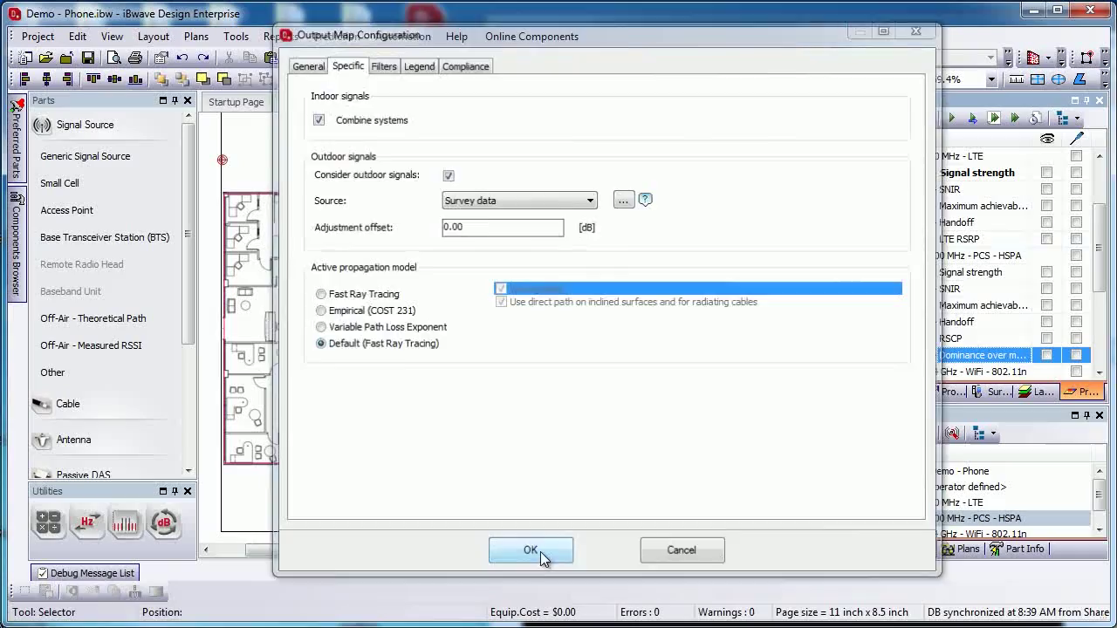
pyautogui.click(540, 551)
# - Run the Dominance over macro prediction on the current plan, then show its map on Floor 1 and hide it again
pyautogui.rightClick(977, 358)
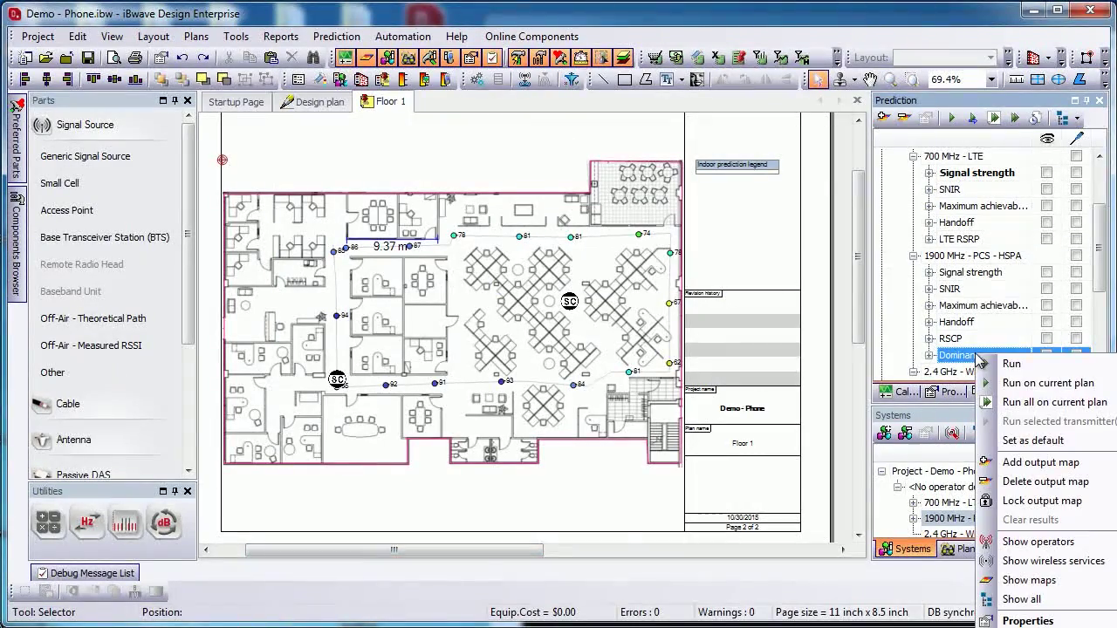
pyautogui.click(993, 388)
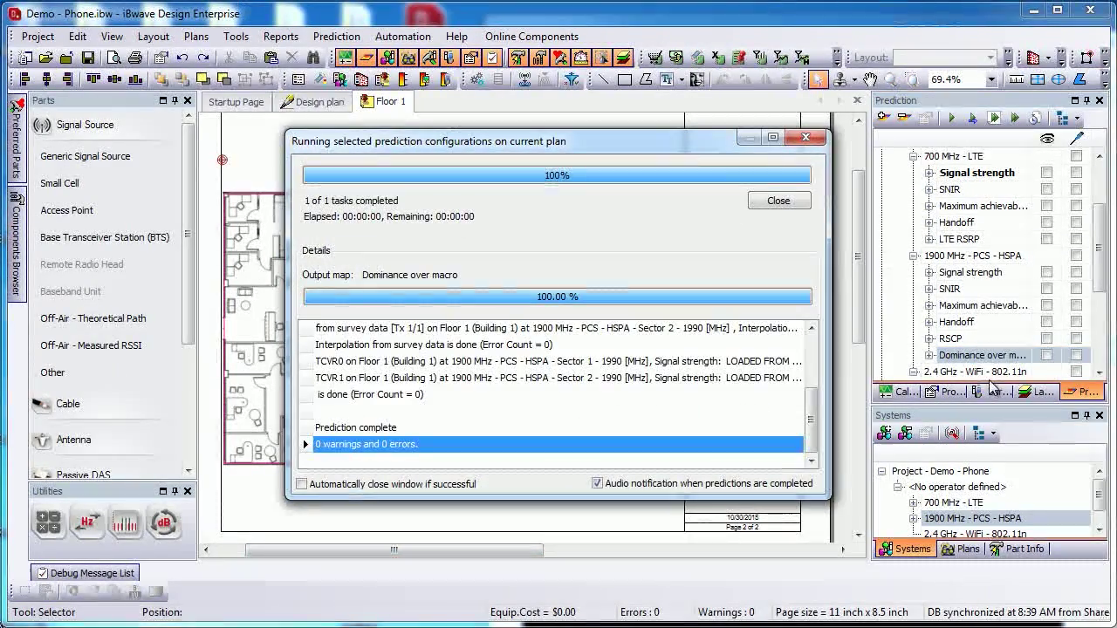
pyautogui.click(799, 200)
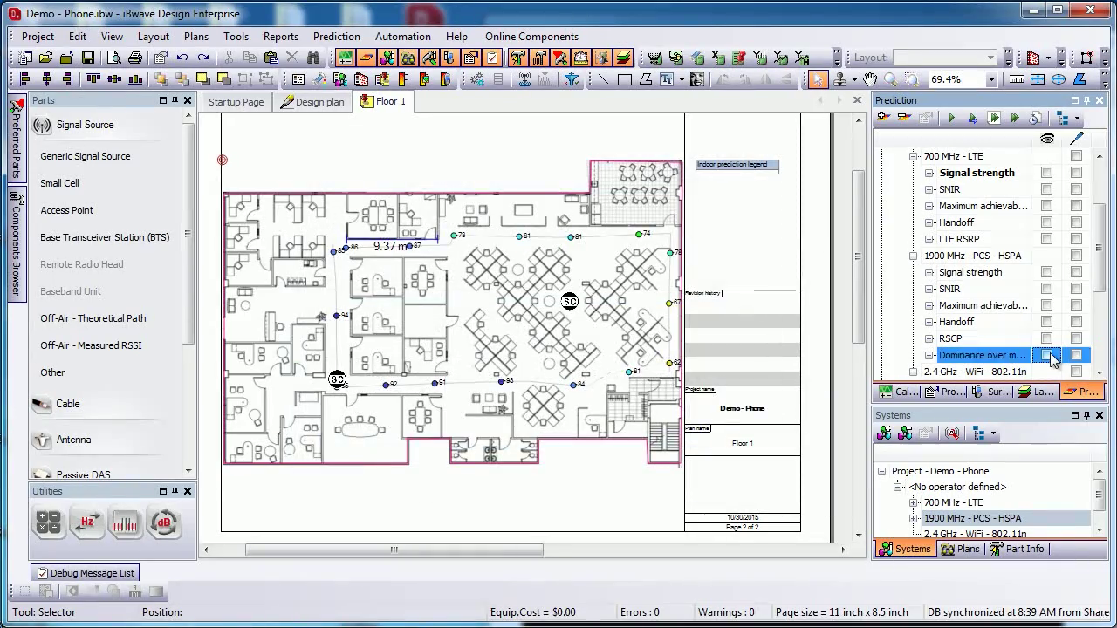
pyautogui.click(1046, 355)
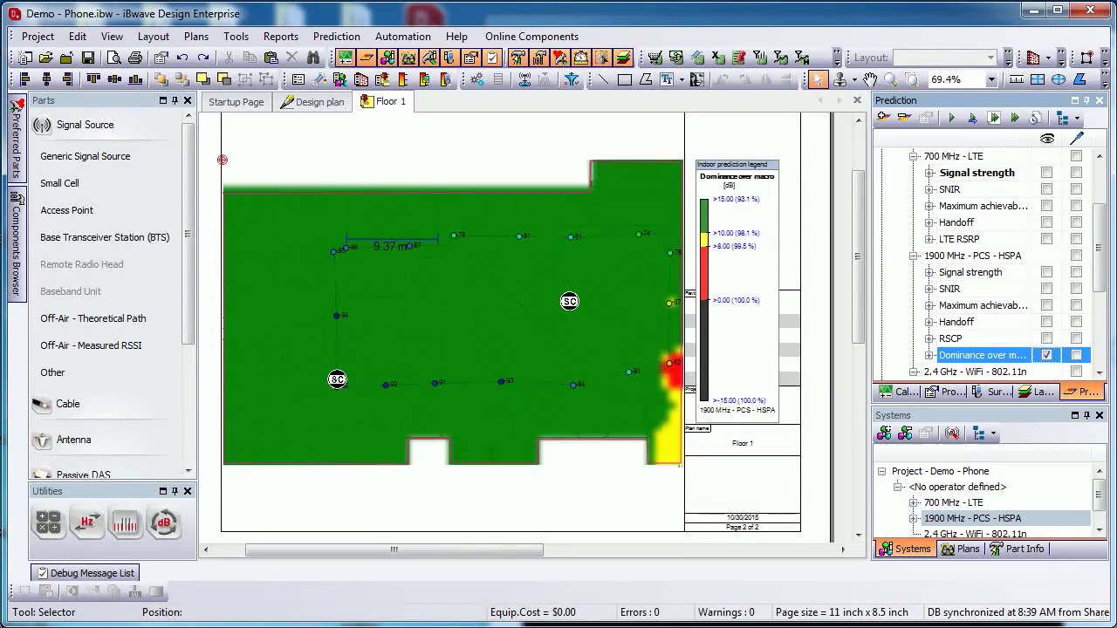
pyautogui.click(1046, 355)
# - Start a new prediction calibration model and name it Calibration
pyautogui.click(356, 39)
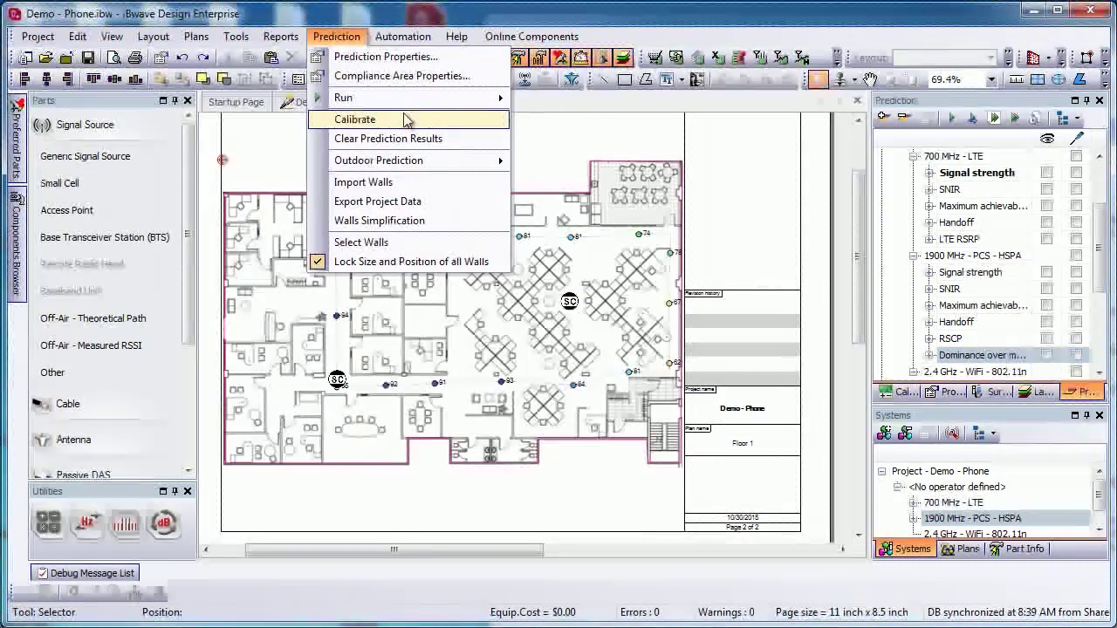
pyautogui.click(354, 119)
pyautogui.moveTo(575, 82); pyautogui.dragTo(474, 29)
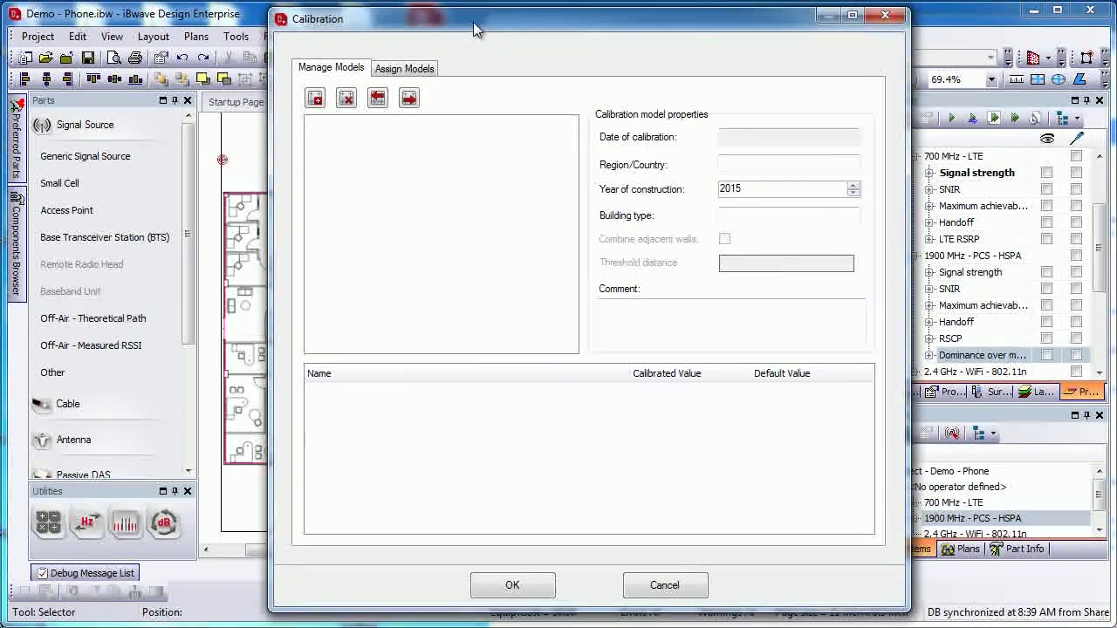
pyautogui.click(315, 99)
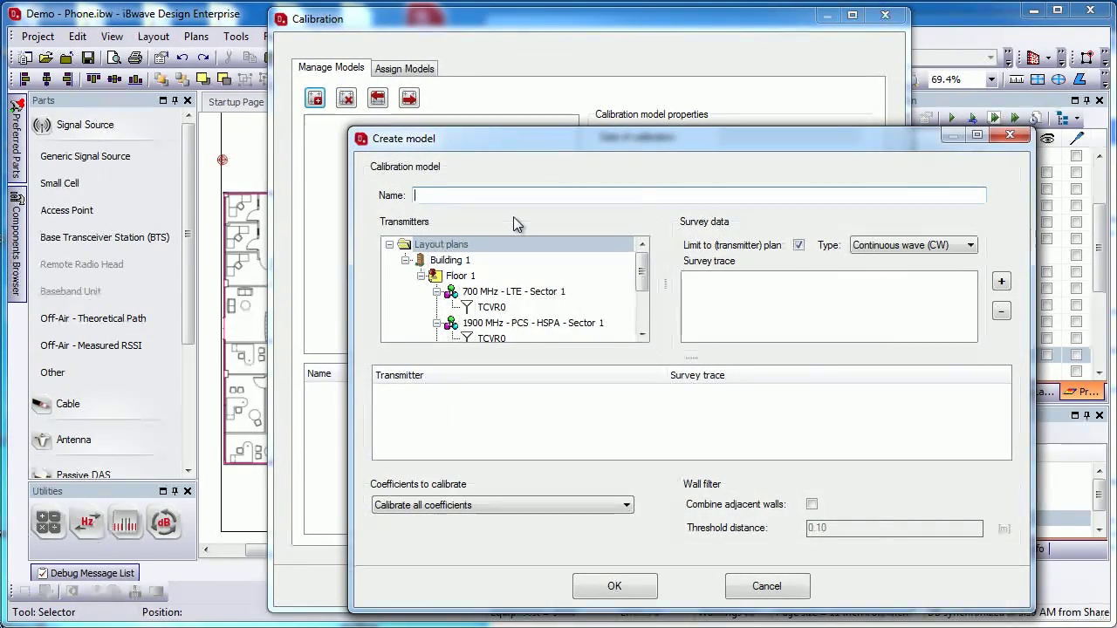
pyautogui.write('Calibration')
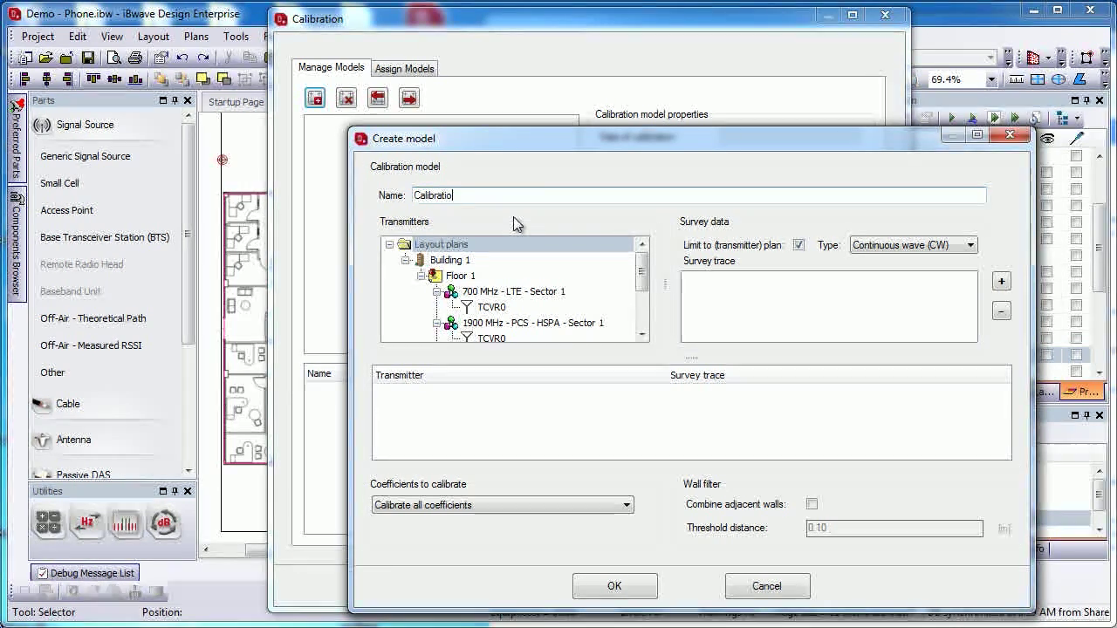
# - Pair the 1900 MHz - PCS - HSPA Sector 1 transmitter TCVR0 with the surveymapset.ibwc RSSI trace and create the calibration model
pyautogui.click(521, 337)
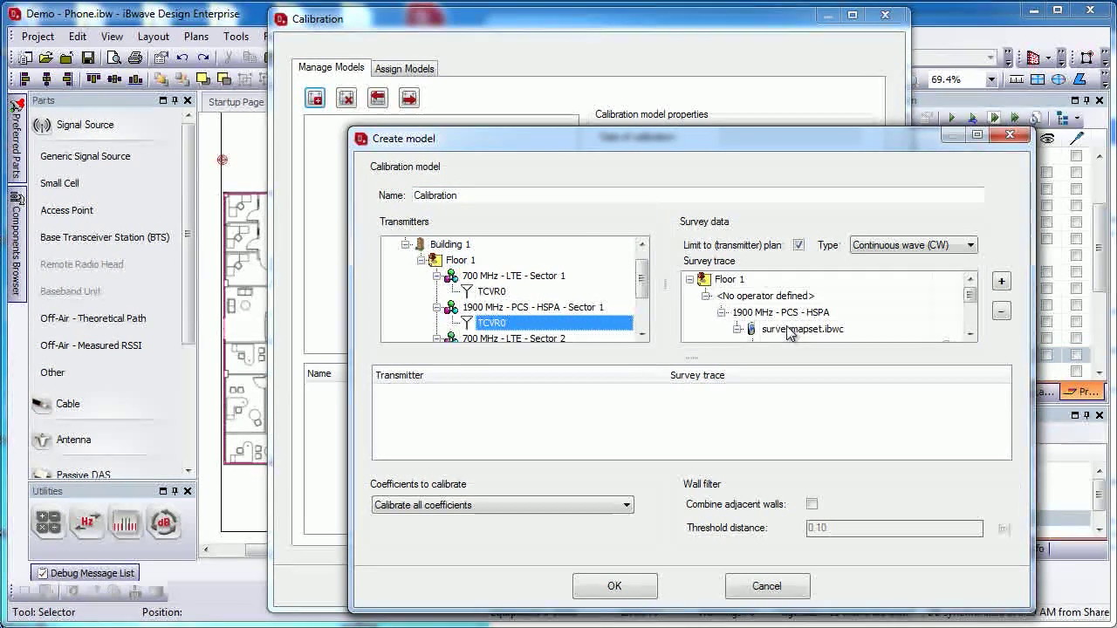
pyautogui.click(971, 334)
pyautogui.click(970, 335)
pyautogui.click(970, 334)
pyautogui.click(970, 334)
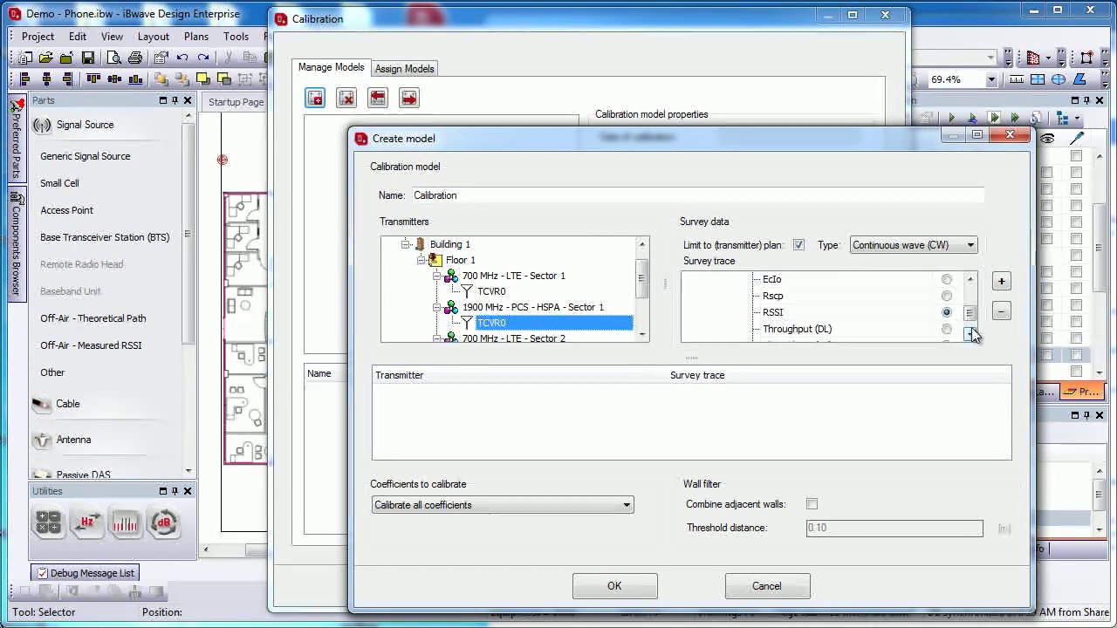
pyautogui.click(1000, 282)
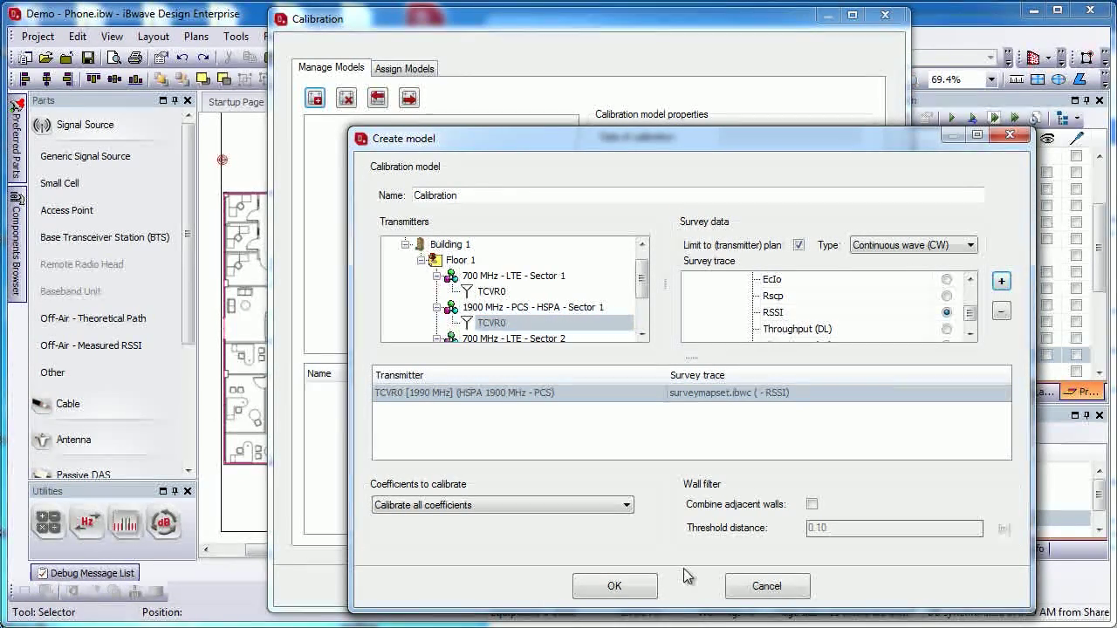
pyautogui.click(655, 586)
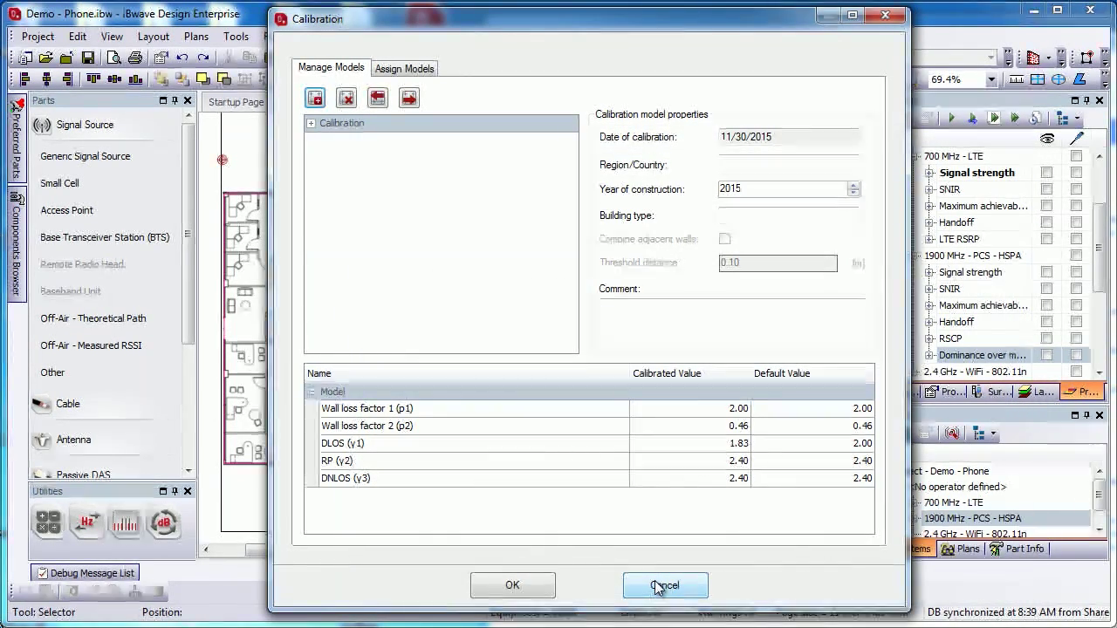
# - Assign the Calibration model to all layout plans for the 1900 MHz - PCS band and accept the calibration settings
pyautogui.click(311, 123)
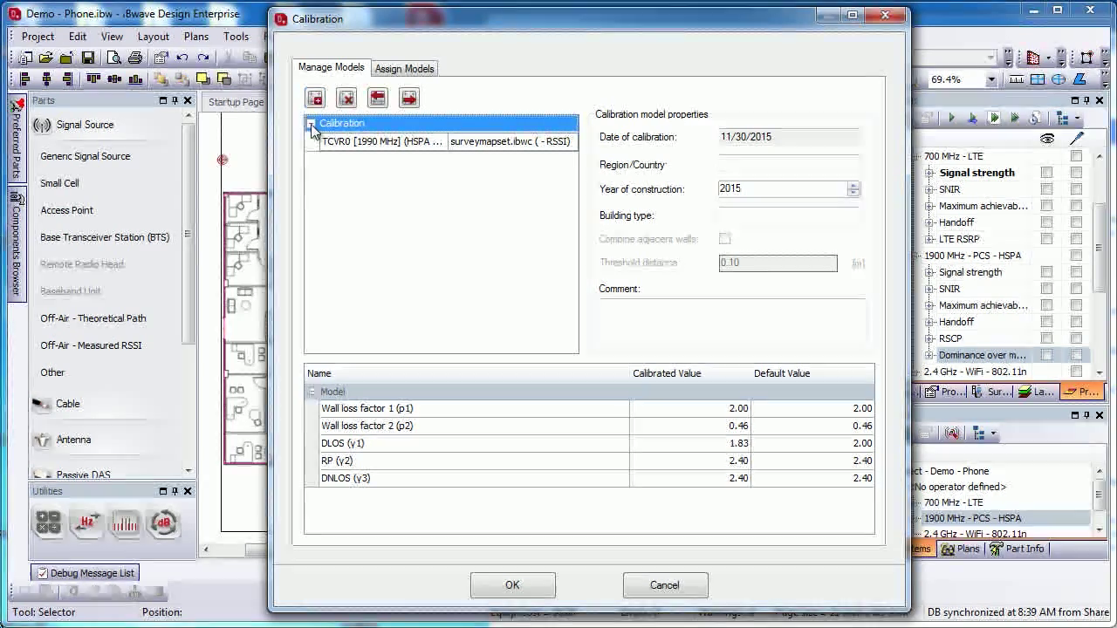
pyautogui.click(403, 70)
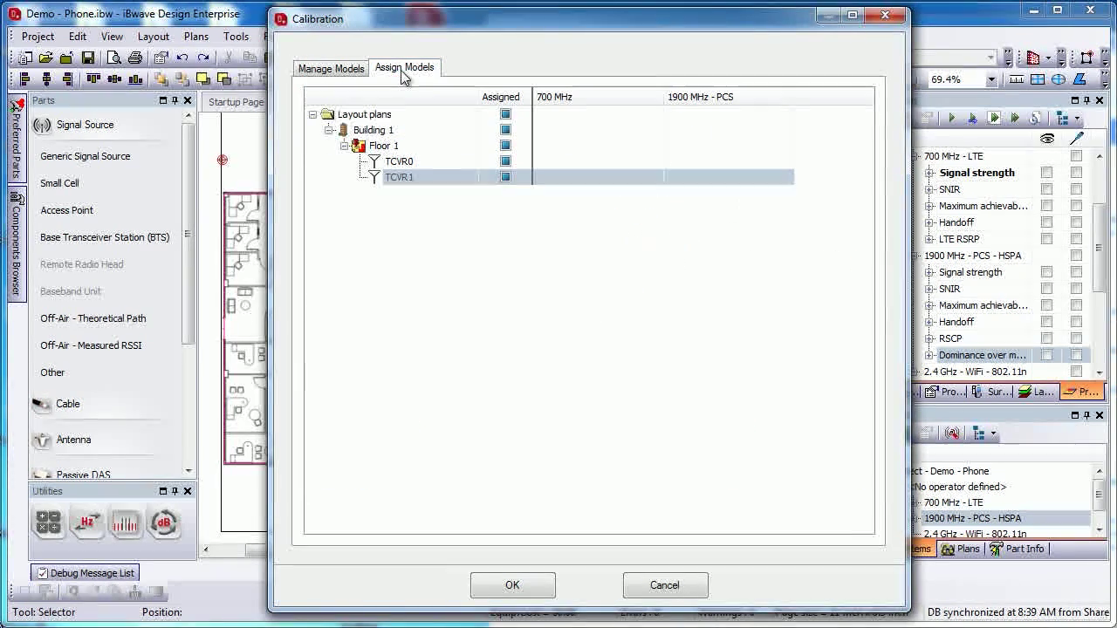
pyautogui.click(722, 121)
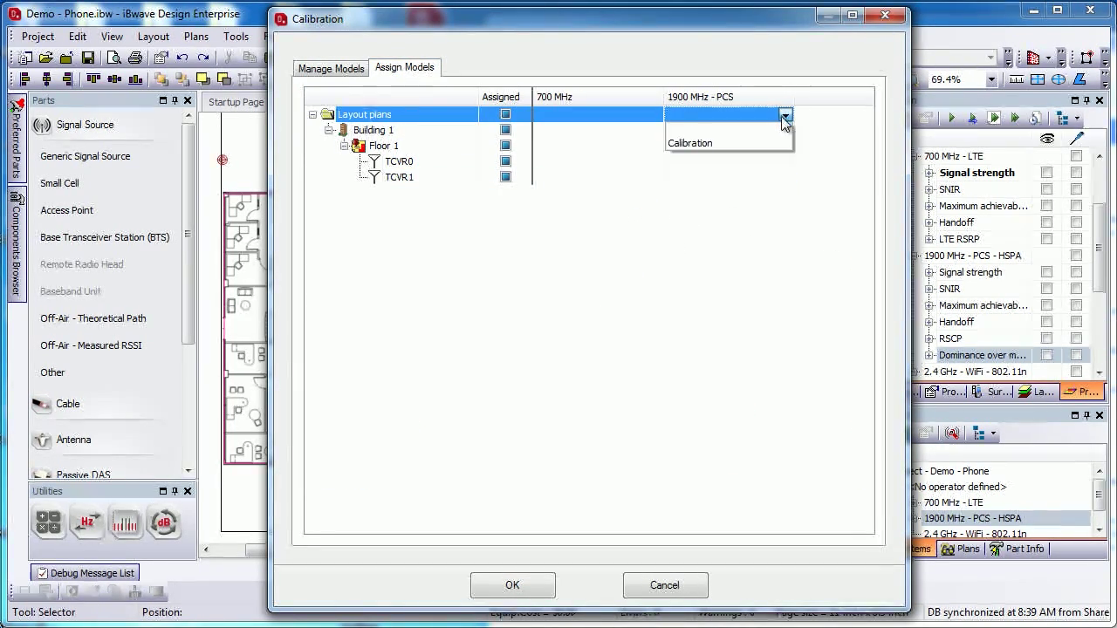
pyautogui.click(767, 144)
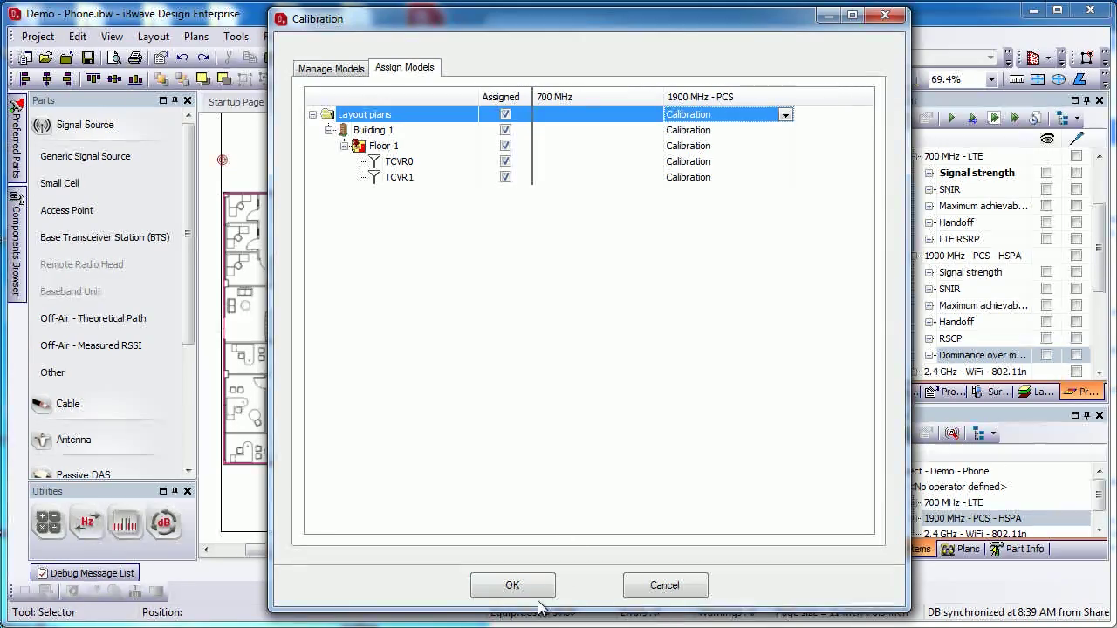
pyautogui.click(512, 586)
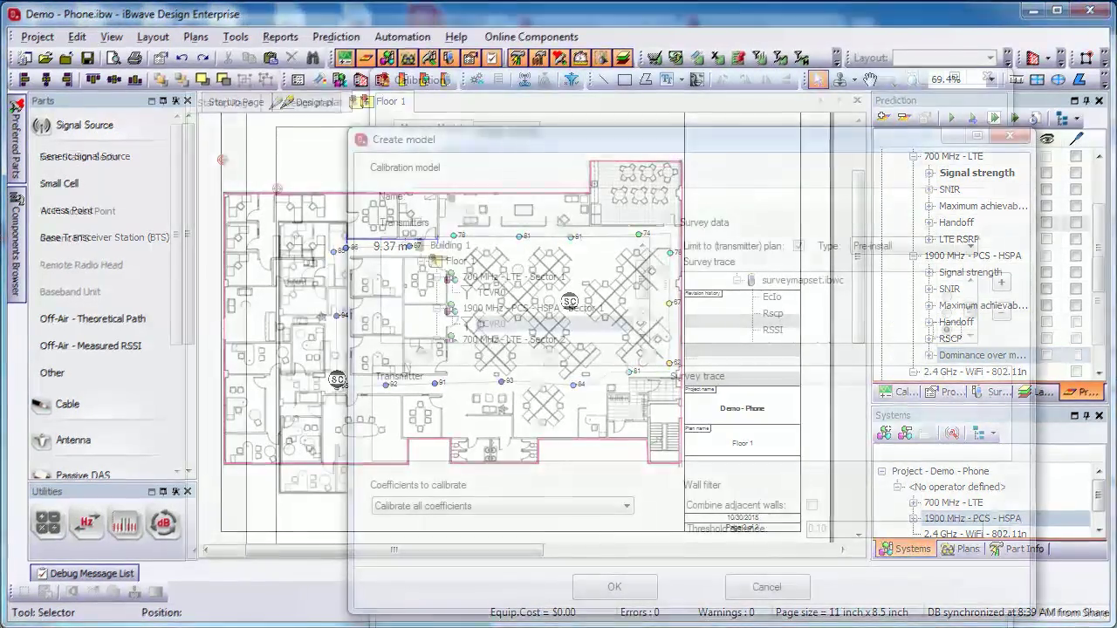